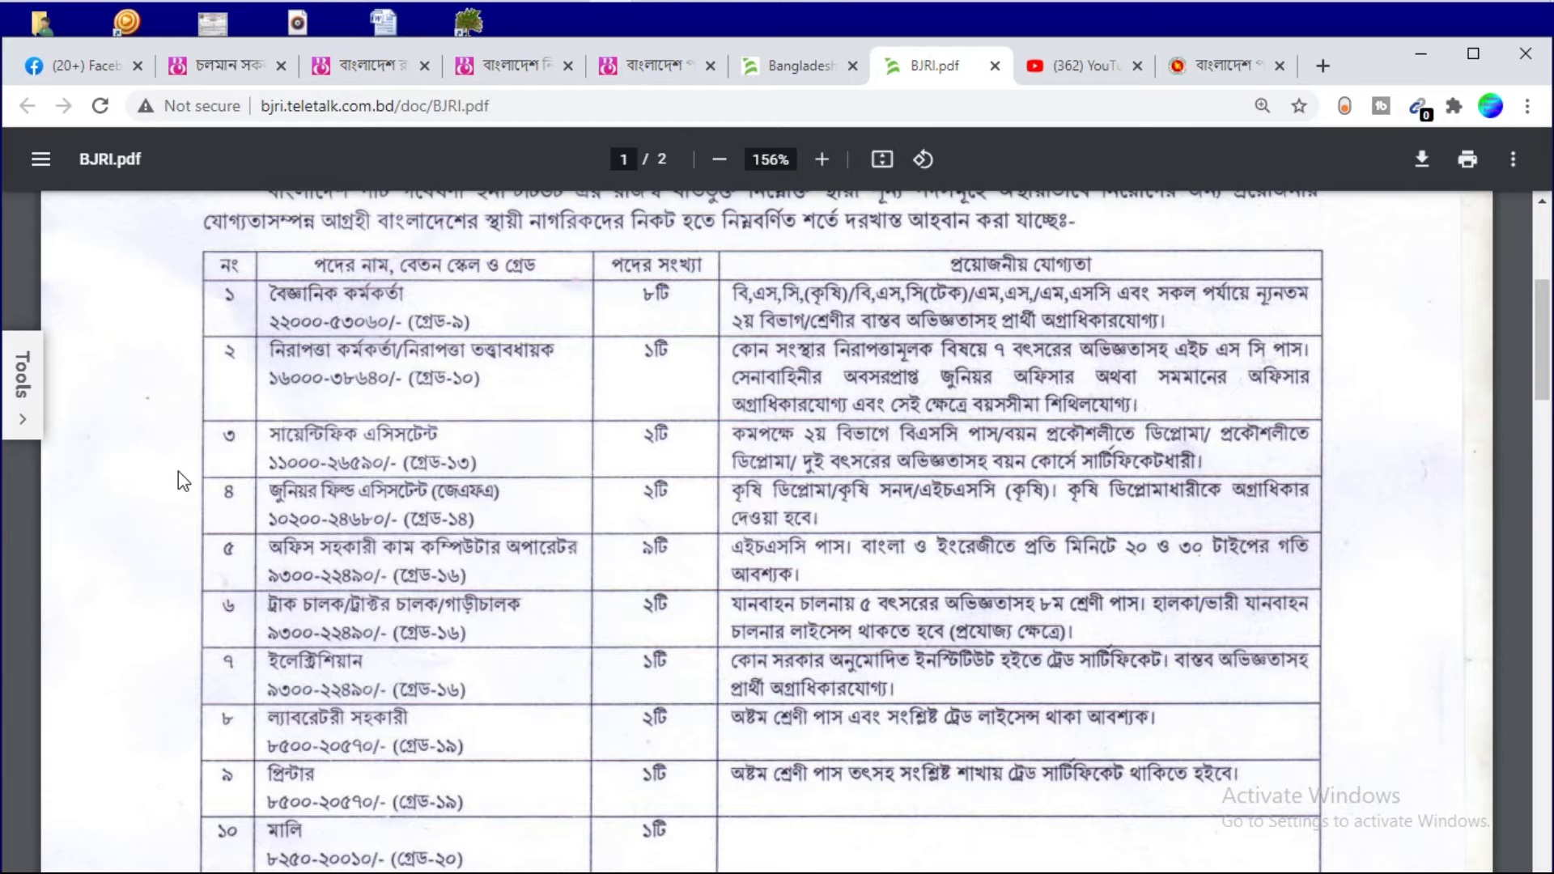
# Read through the PDF's post table and application terms, then return to the BJRI recruitment home tab
pyautogui.scroll(-5, 242, 453)
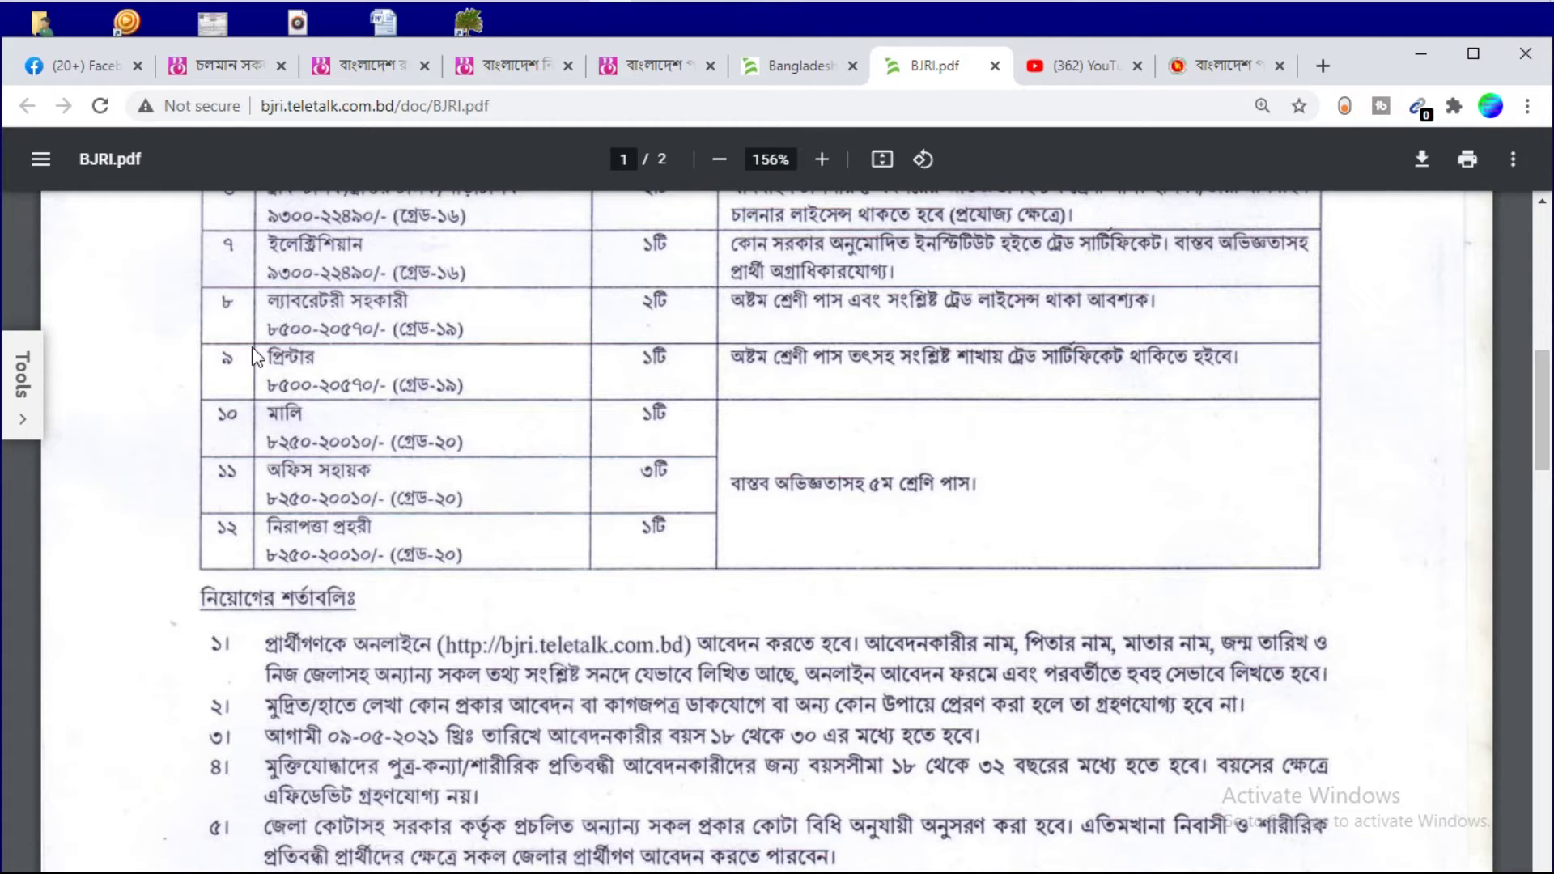
pyautogui.scroll(8, 255, 356)
pyautogui.hotkey('ctrl', 'shift', 'Tab')
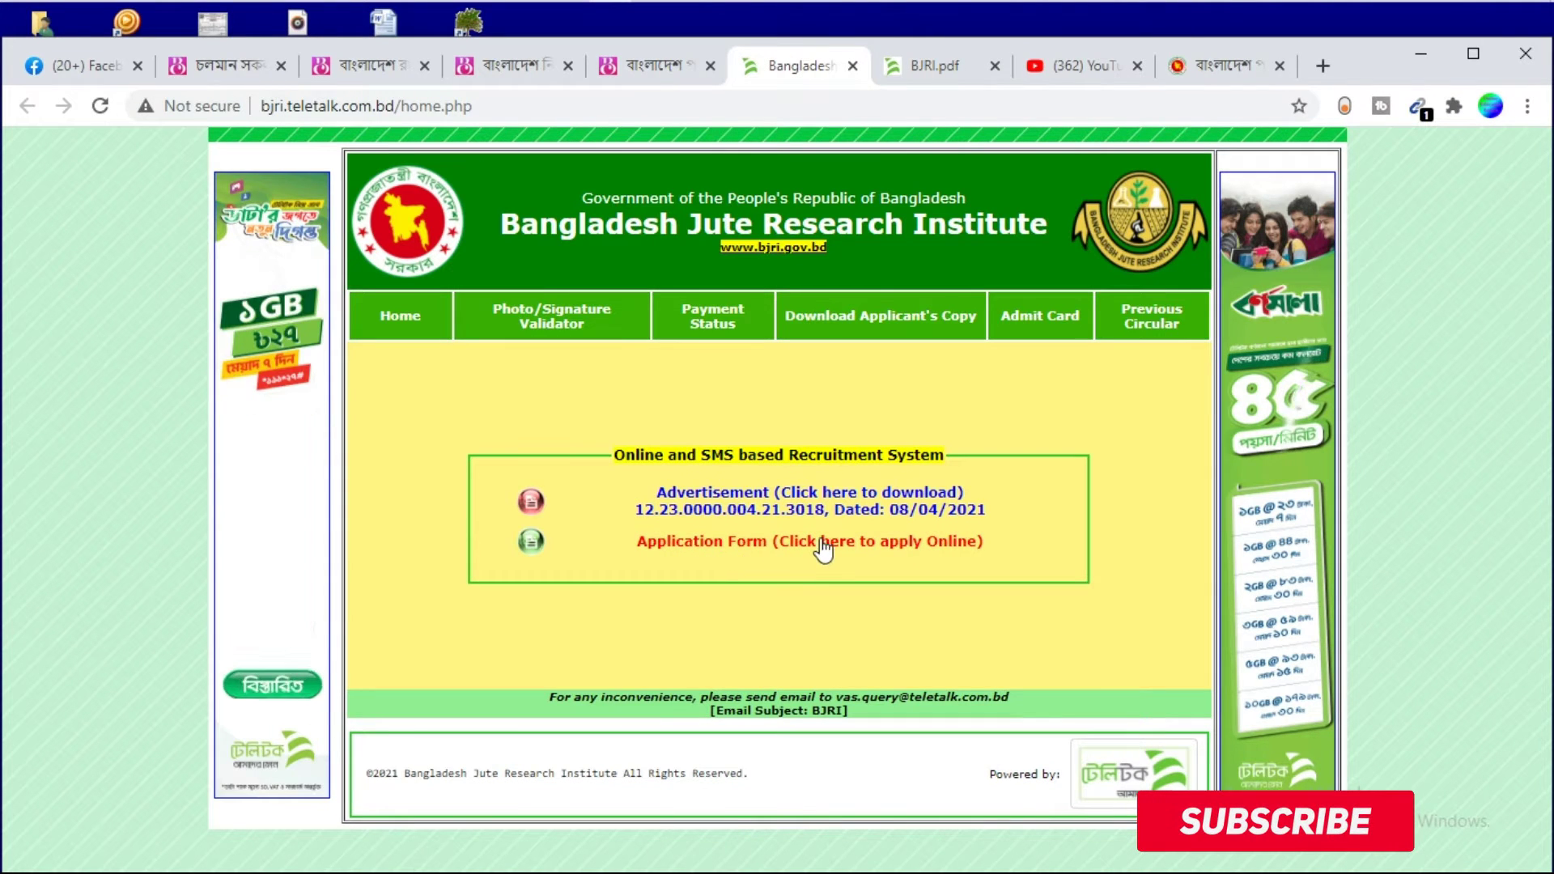
# Open the Application Form link in a new tab and switch to it
pyautogui.rightClick(854, 552)
pyautogui.click(890, 558)
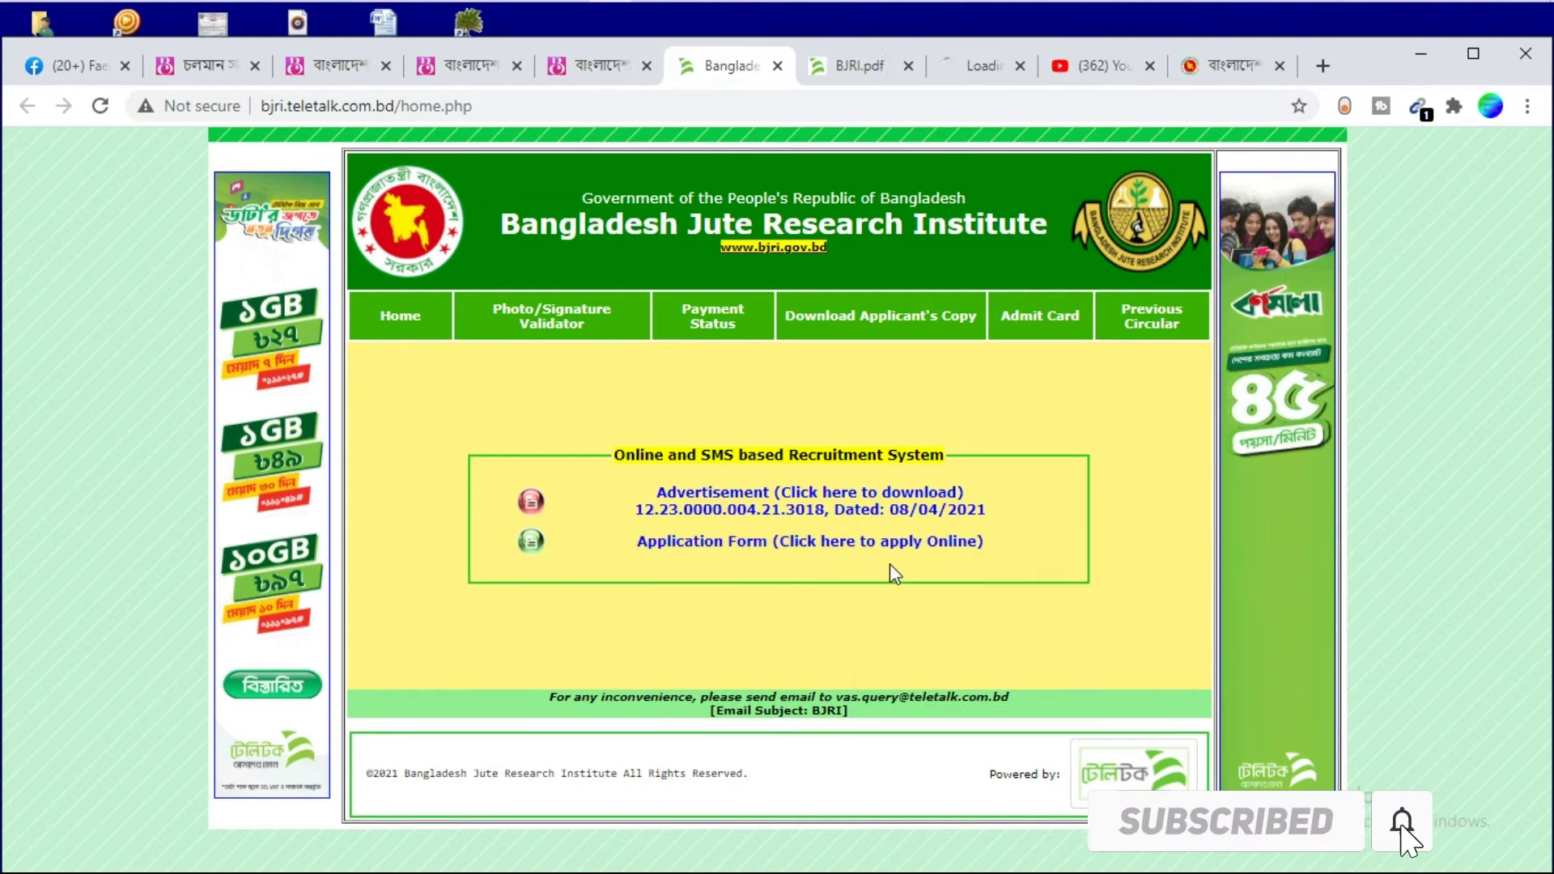
pyautogui.click(967, 66)
# Select the Office Assistant Cum Computer Operator post and continue to the applicant details form
pyautogui.scroll(-2, 433, 485)
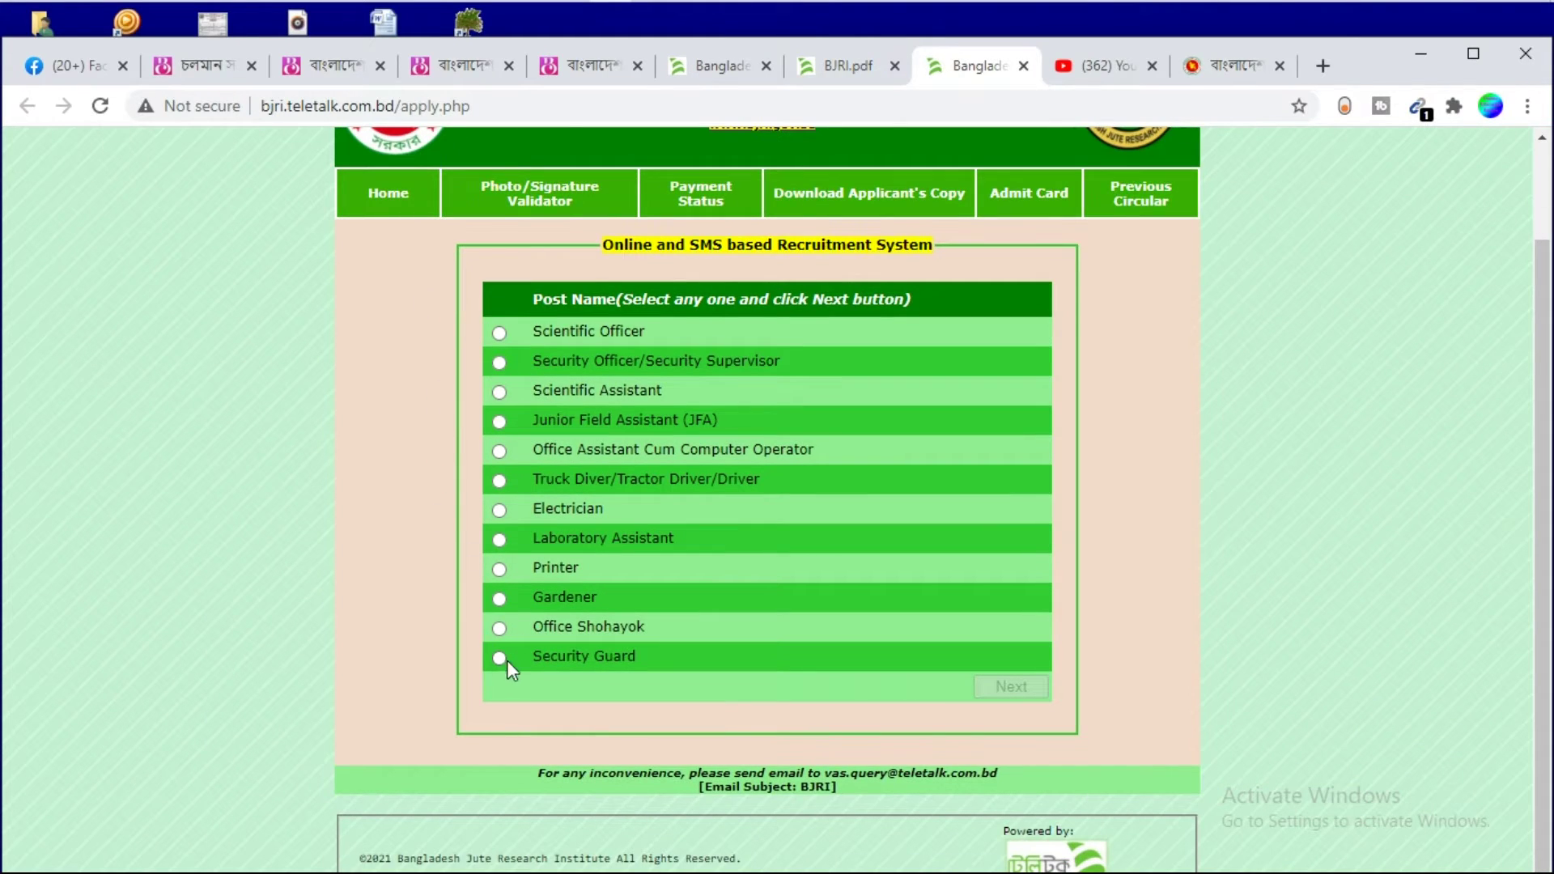
pyautogui.click(497, 453)
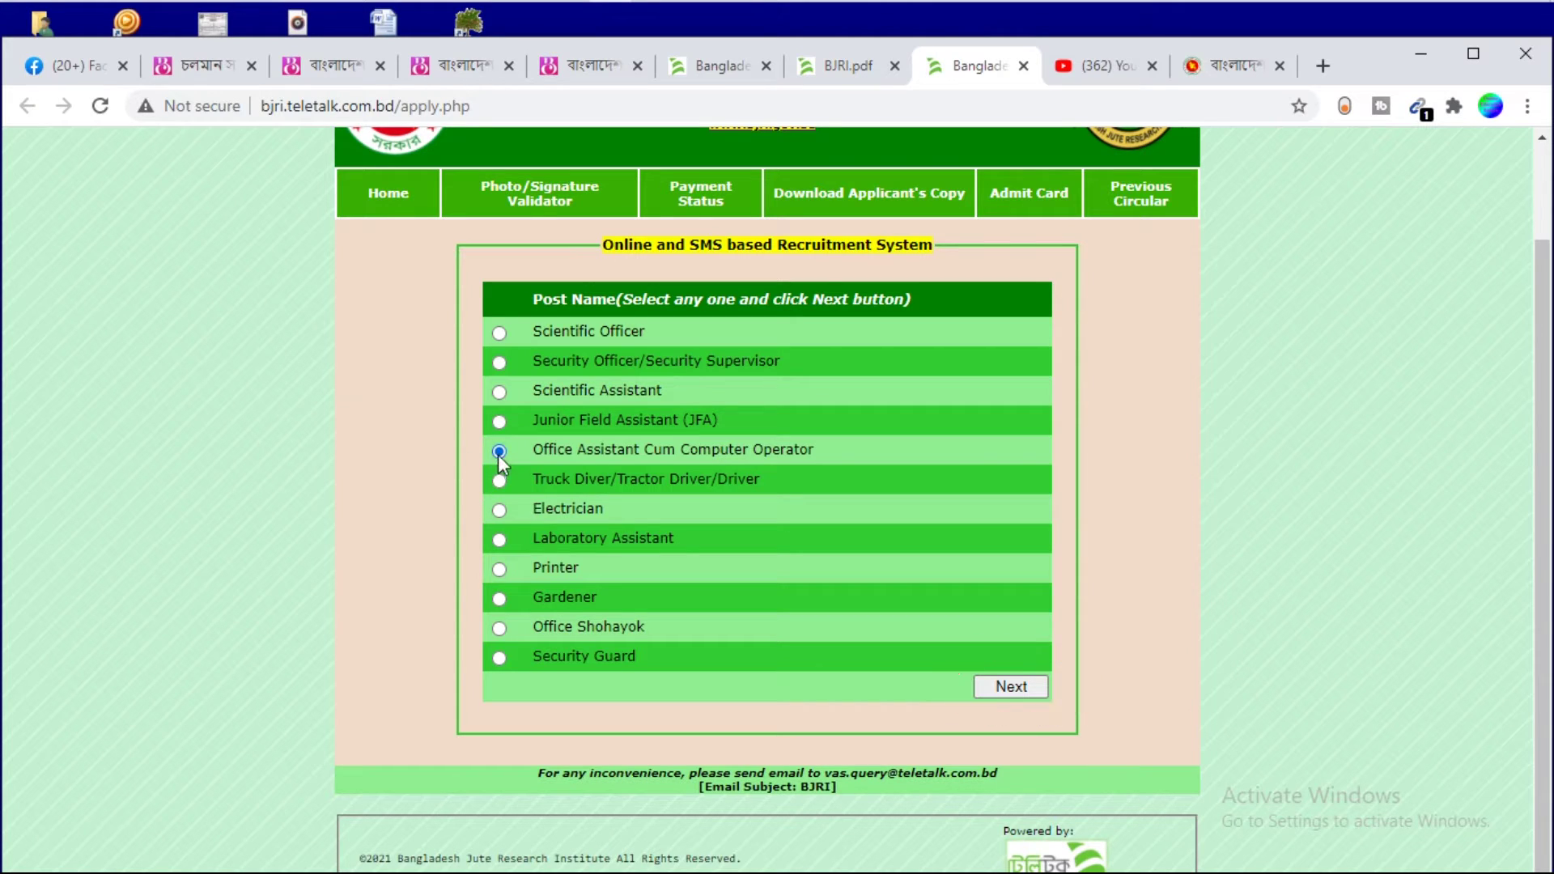
pyautogui.click(1011, 687)
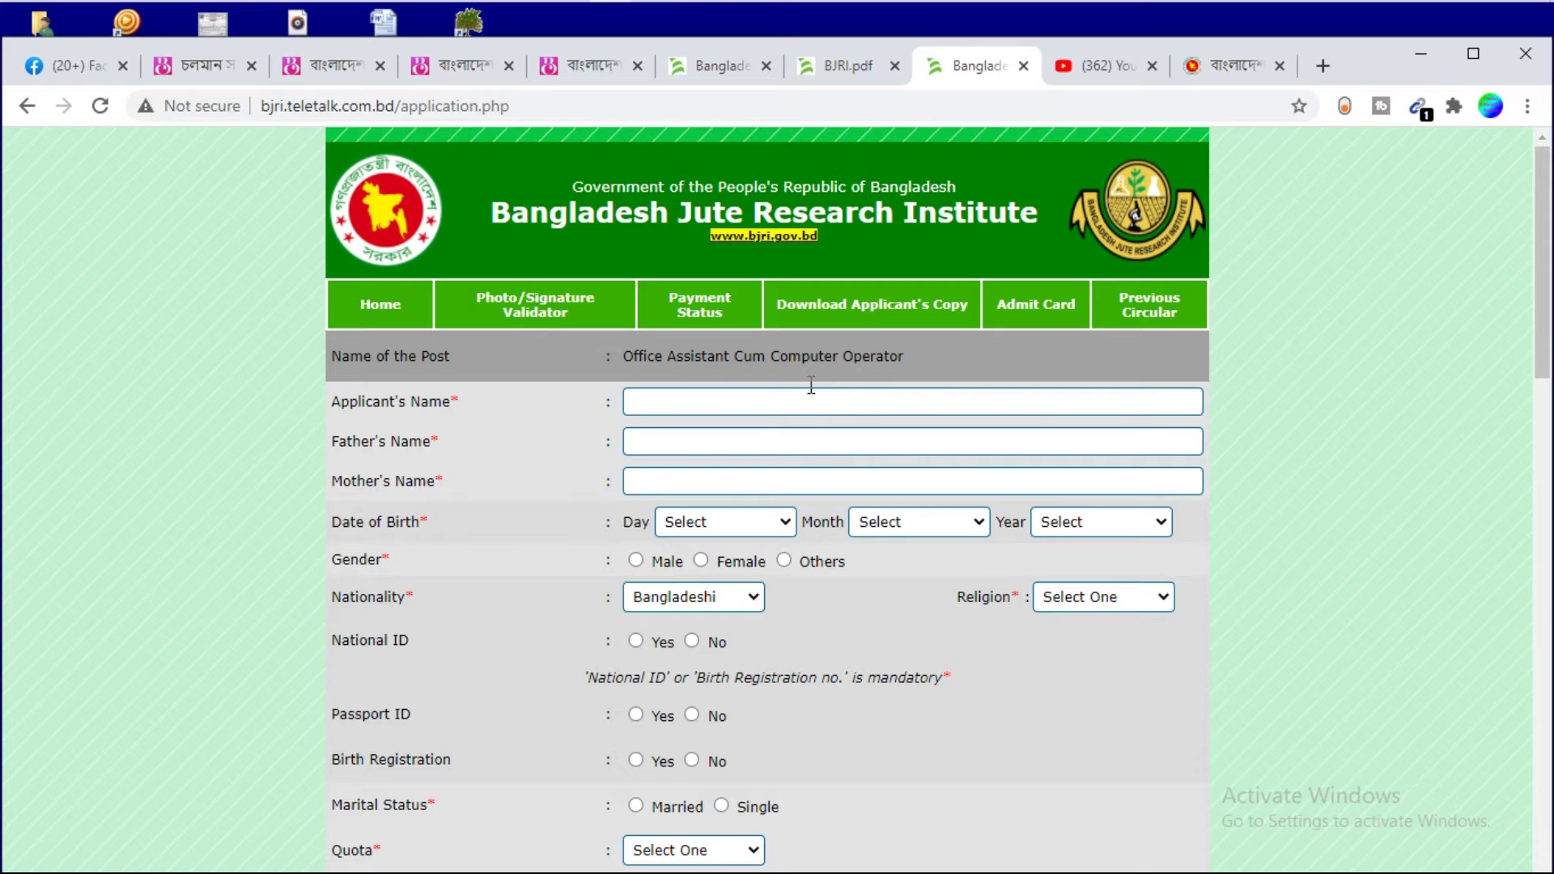
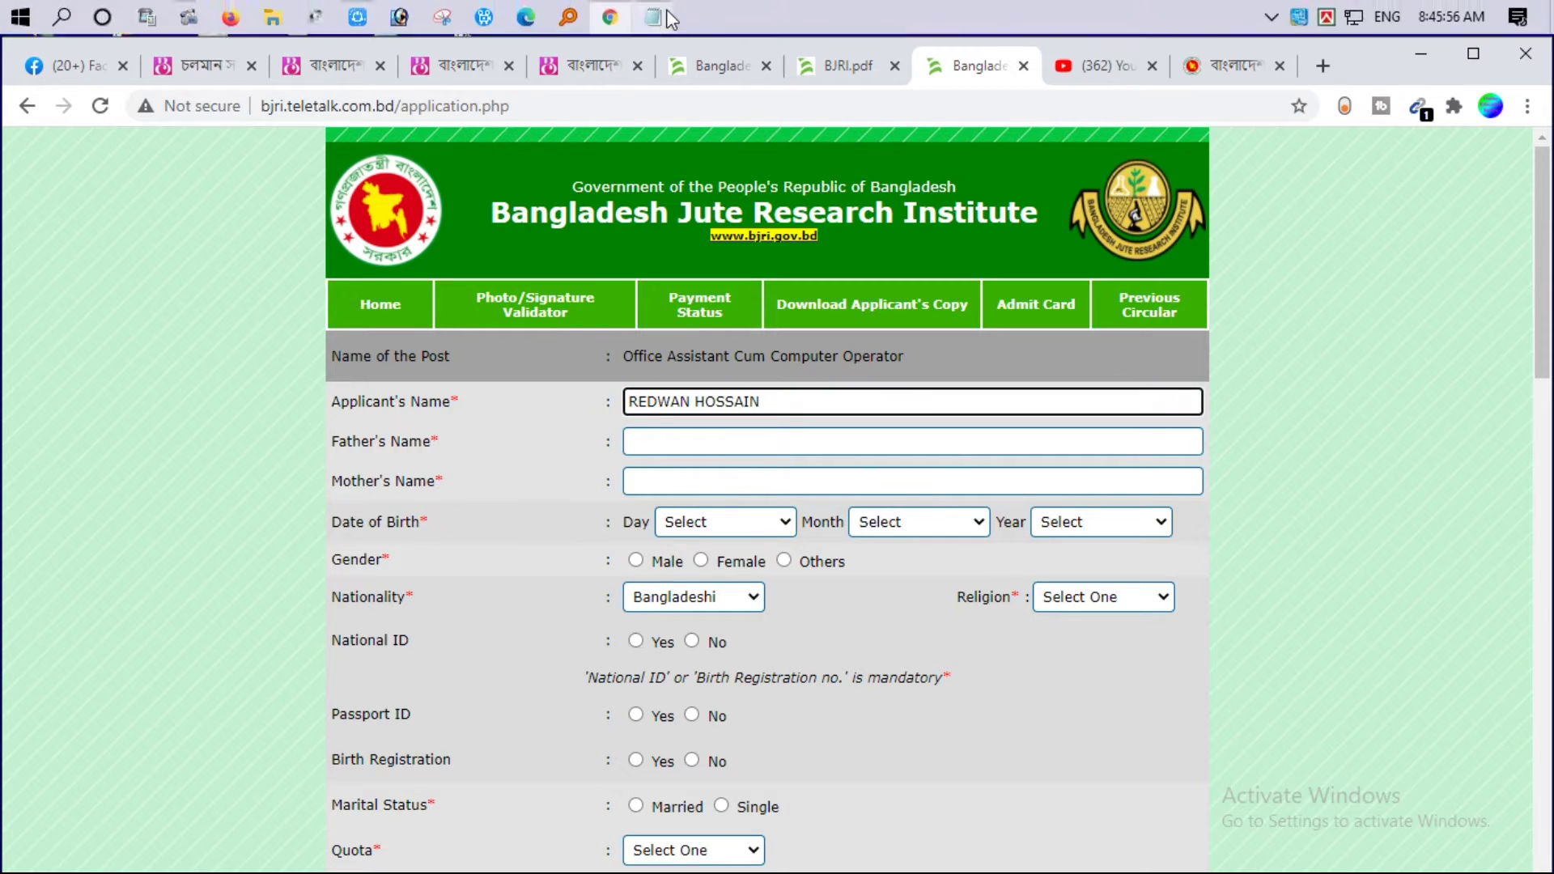
# Enter the applicant's, father's and mother's names in the name fields
pyautogui.press('Tab')
pyautogui.press('Tab')
pyautogui.click(685, 526)
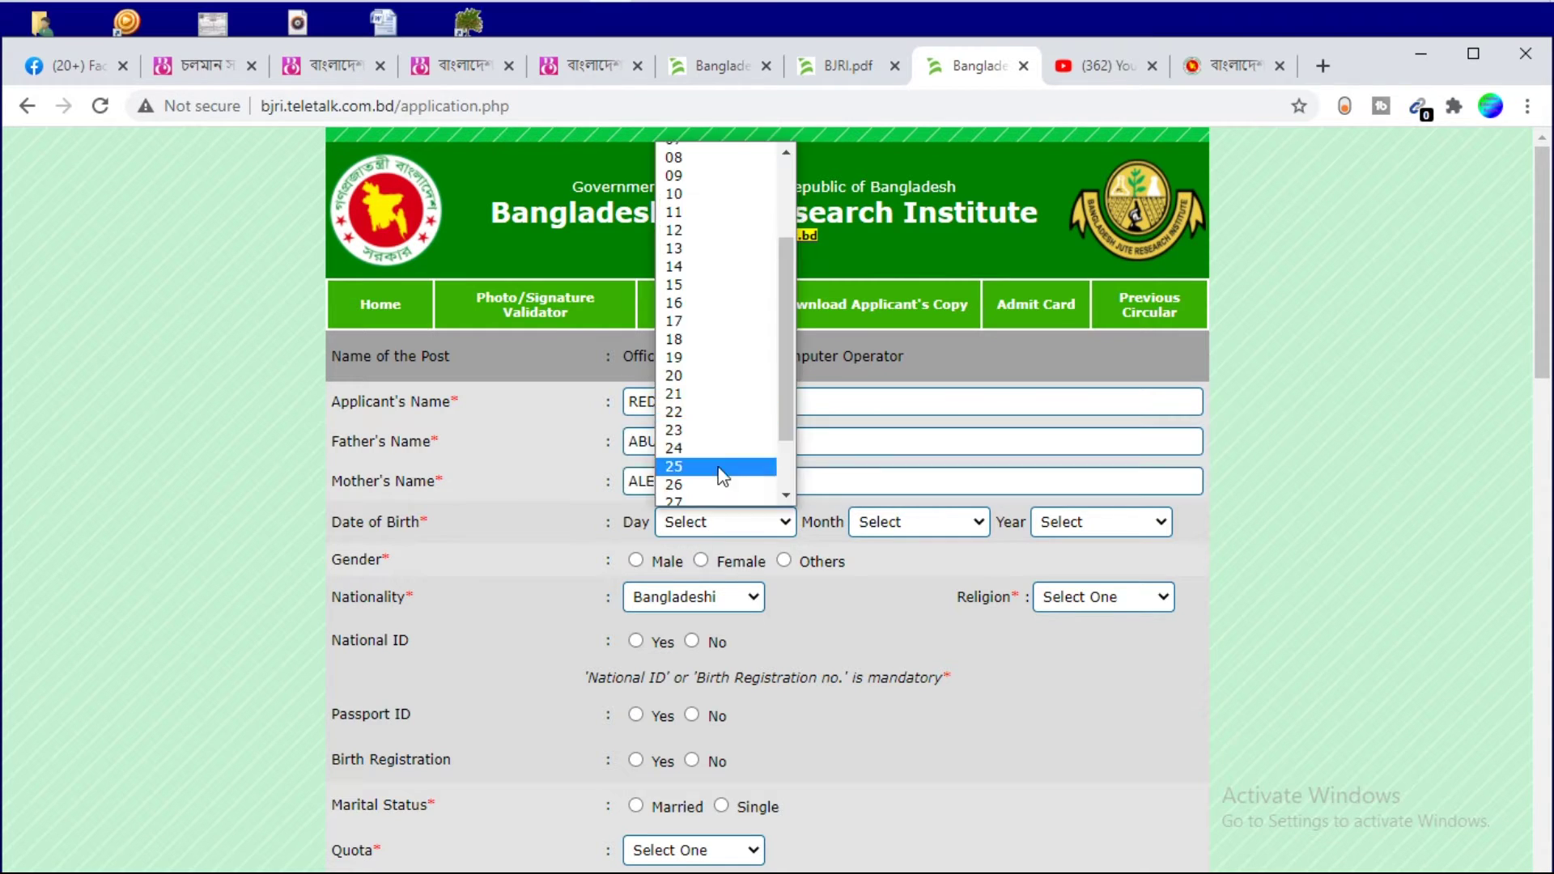
pyautogui.click(761, 466)
pyautogui.click(864, 527)
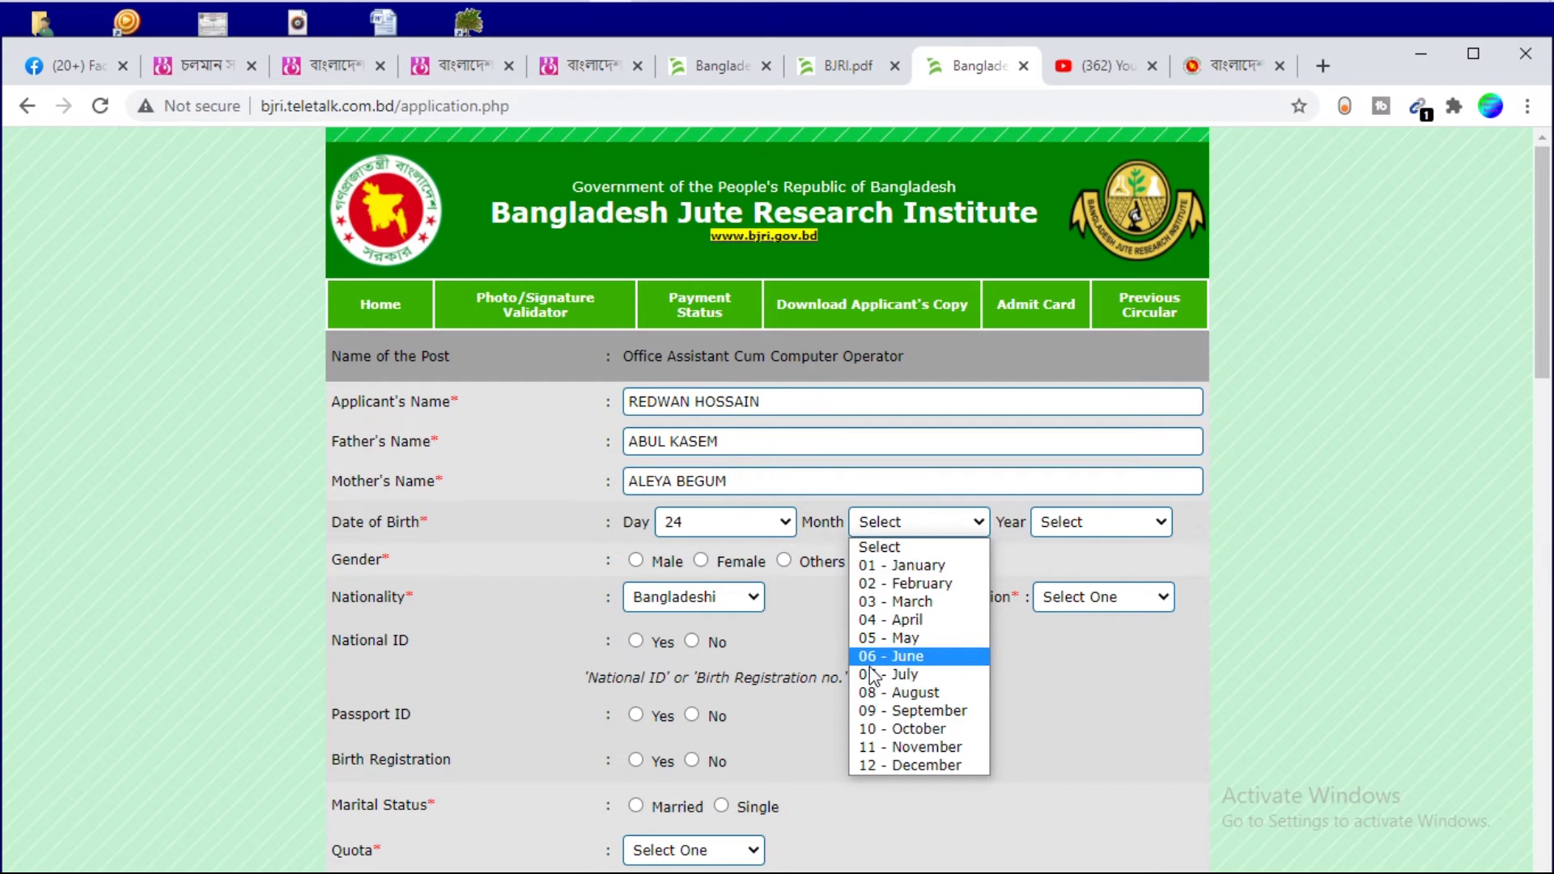
pyautogui.click(890, 709)
pyautogui.click(1076, 522)
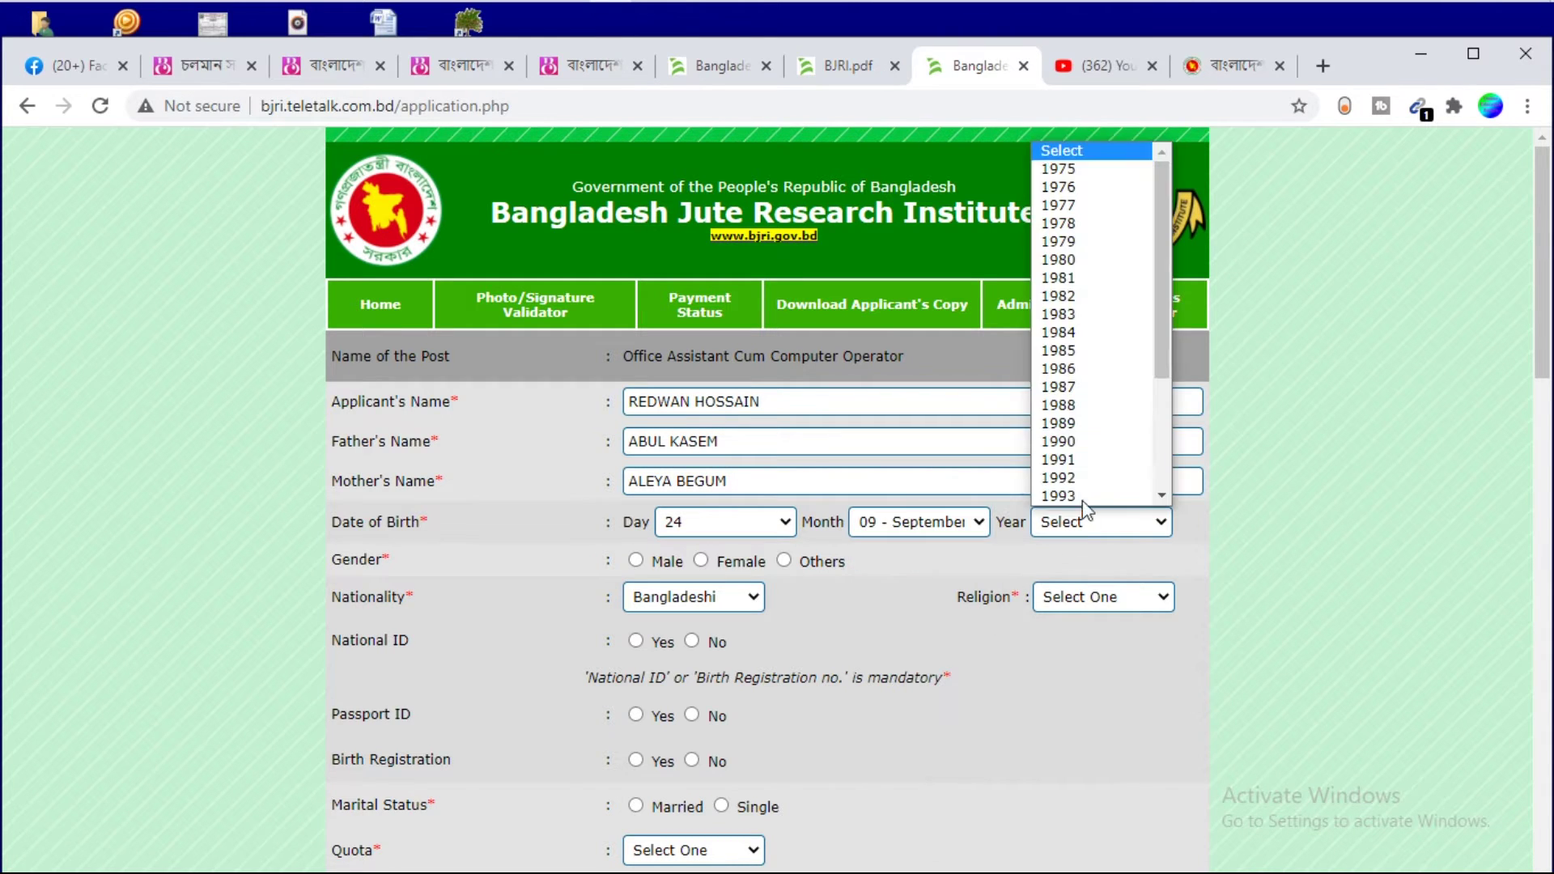
pyautogui.scroll(-3, 1157, 342)
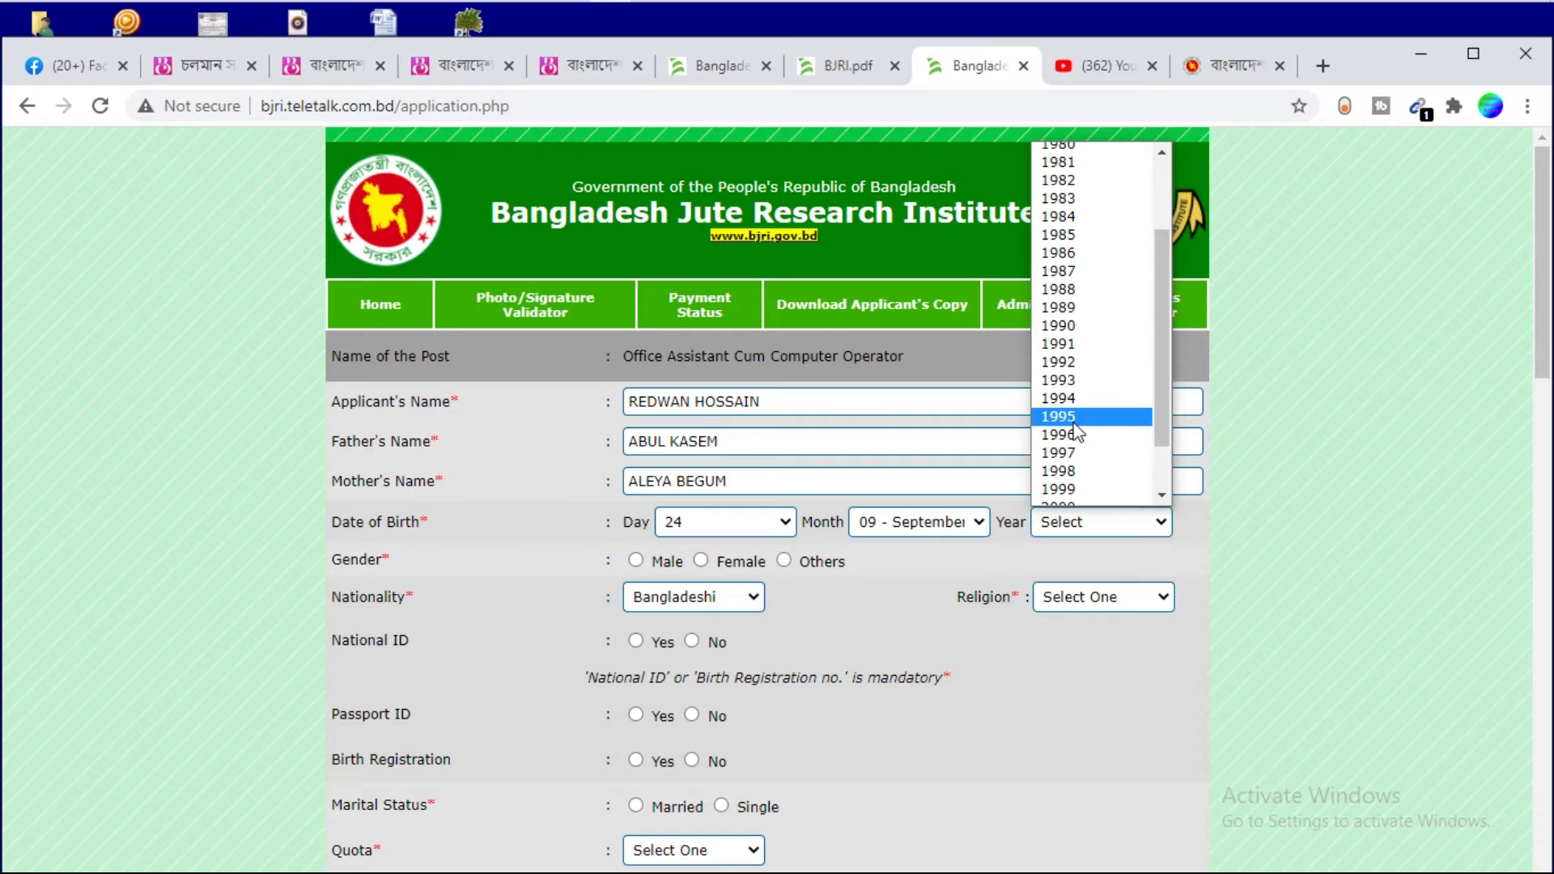
pyautogui.click(1084, 409)
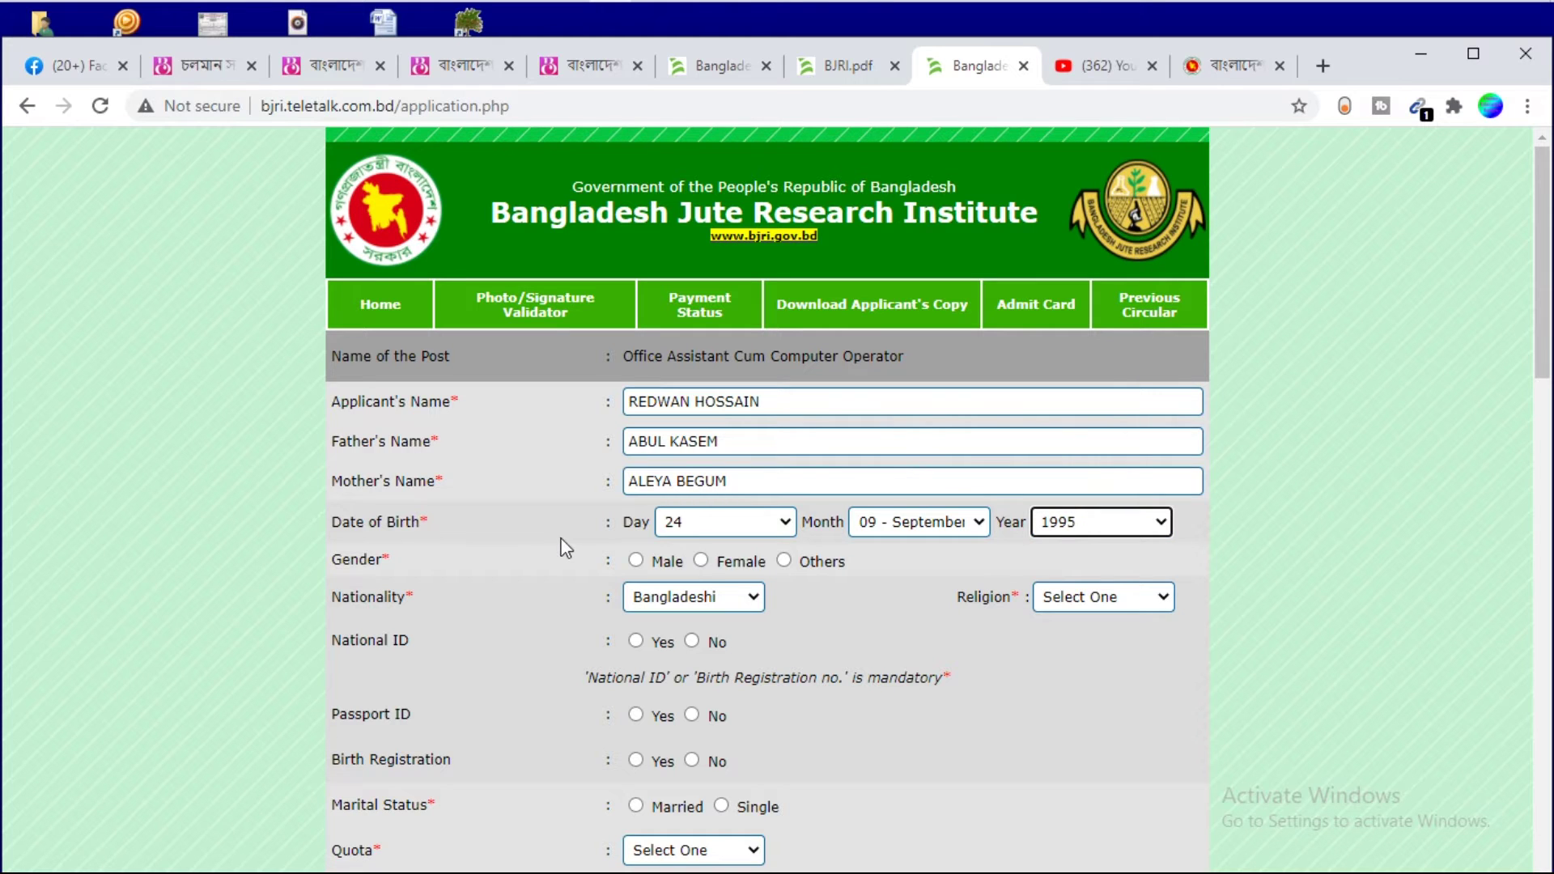
# Set the gender to Male and the religion to Islam
pyautogui.click(634, 400)
pyautogui.moveTo(635, 400); pyautogui.dragTo(787, 403)
pyautogui.click(636, 560)
pyautogui.click(1084, 603)
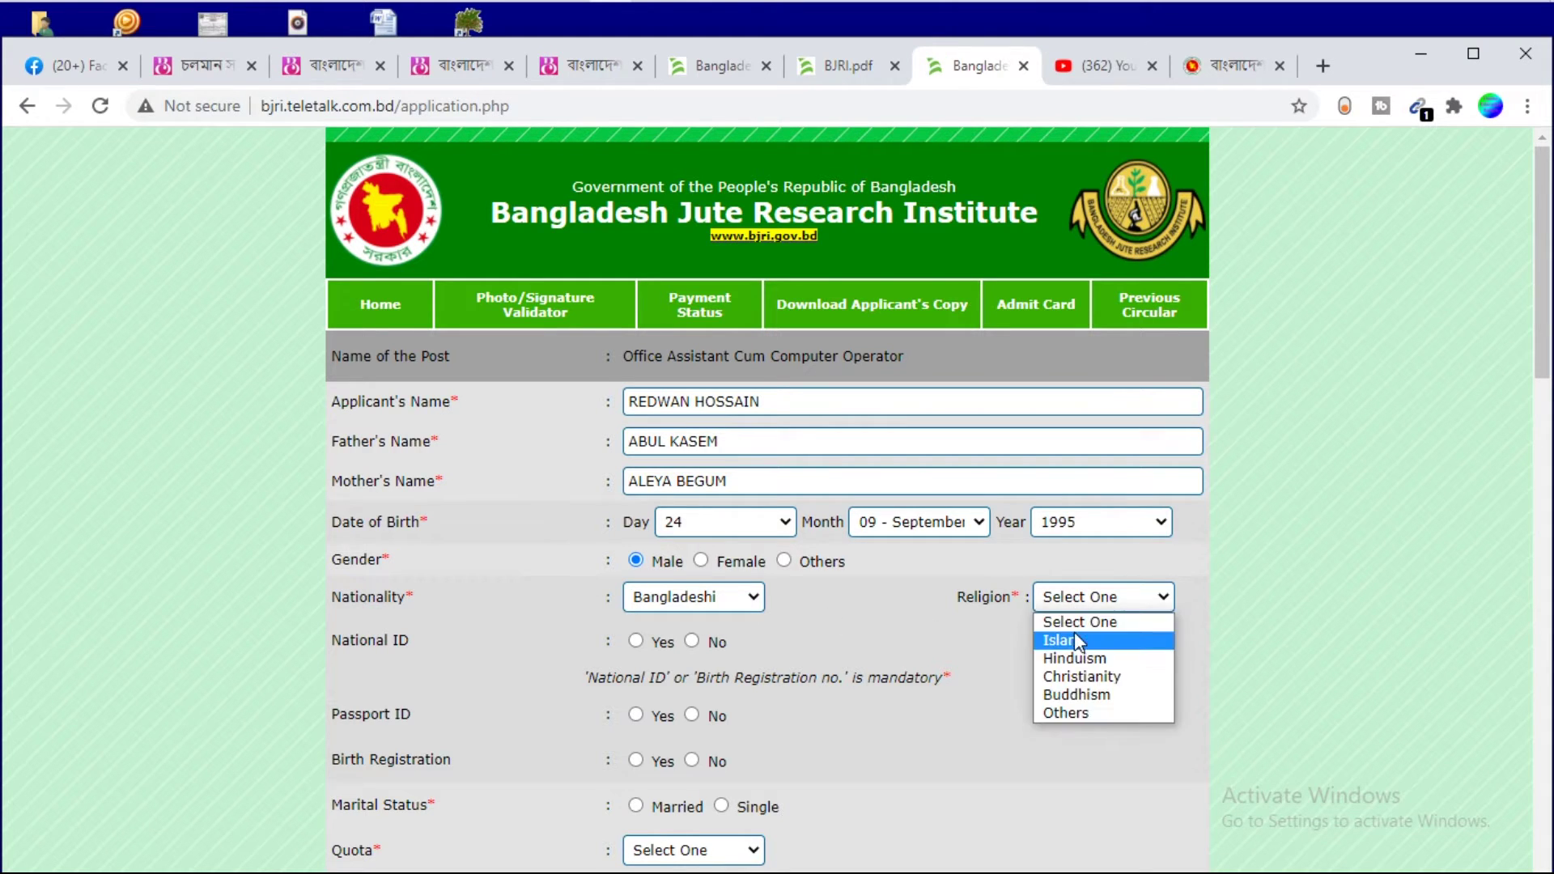
pyautogui.click(1076, 640)
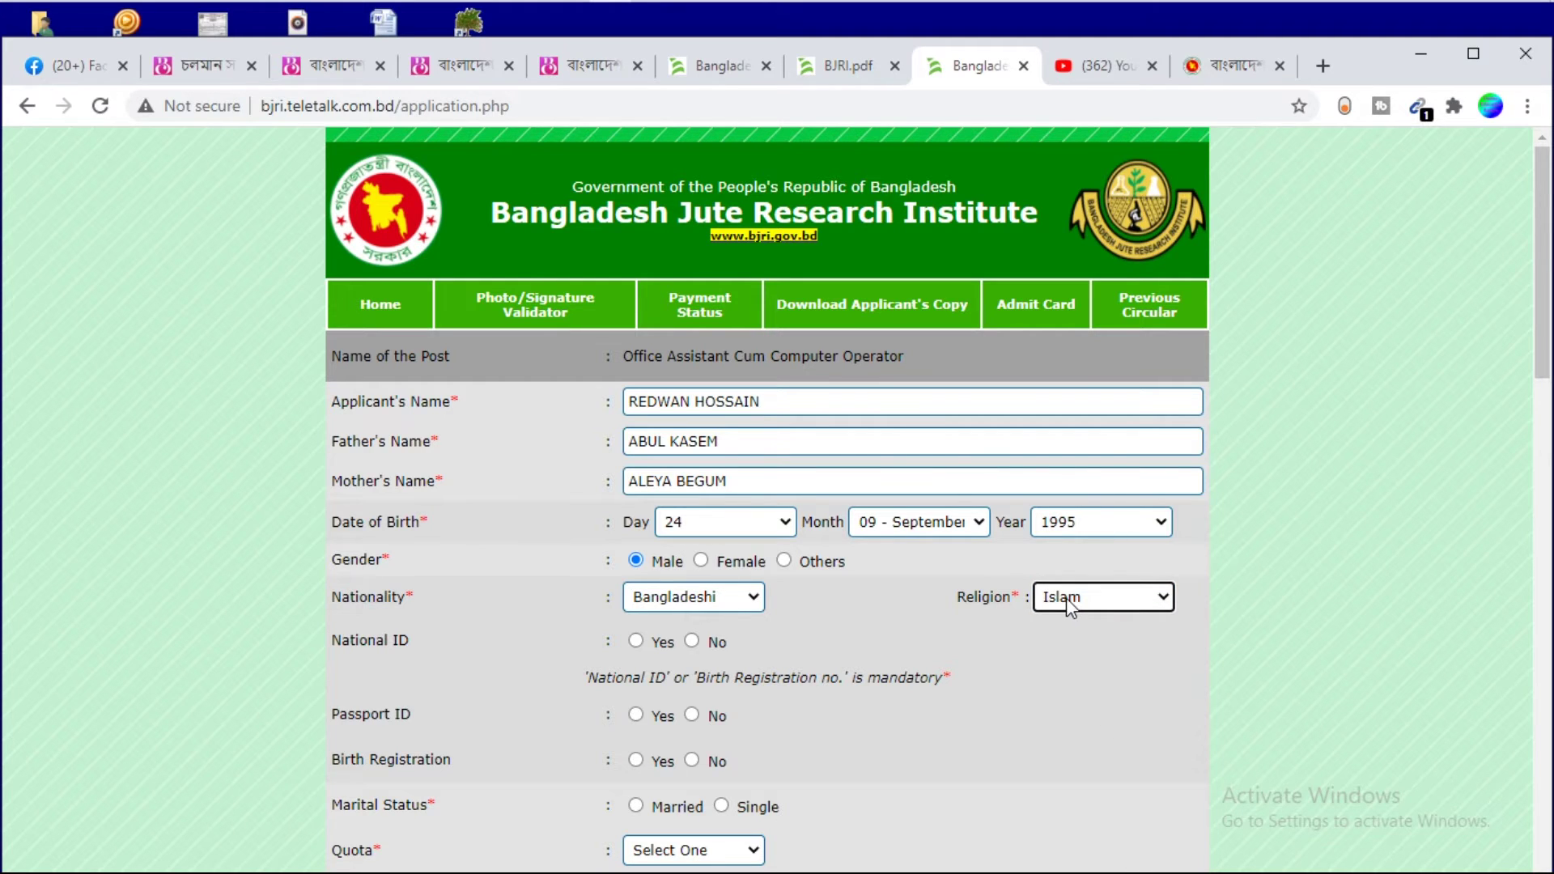
# Mark National ID as Yes with its number, and Passport and Birth Registration as No
pyautogui.click(636, 639)
pyautogui.click(868, 641)
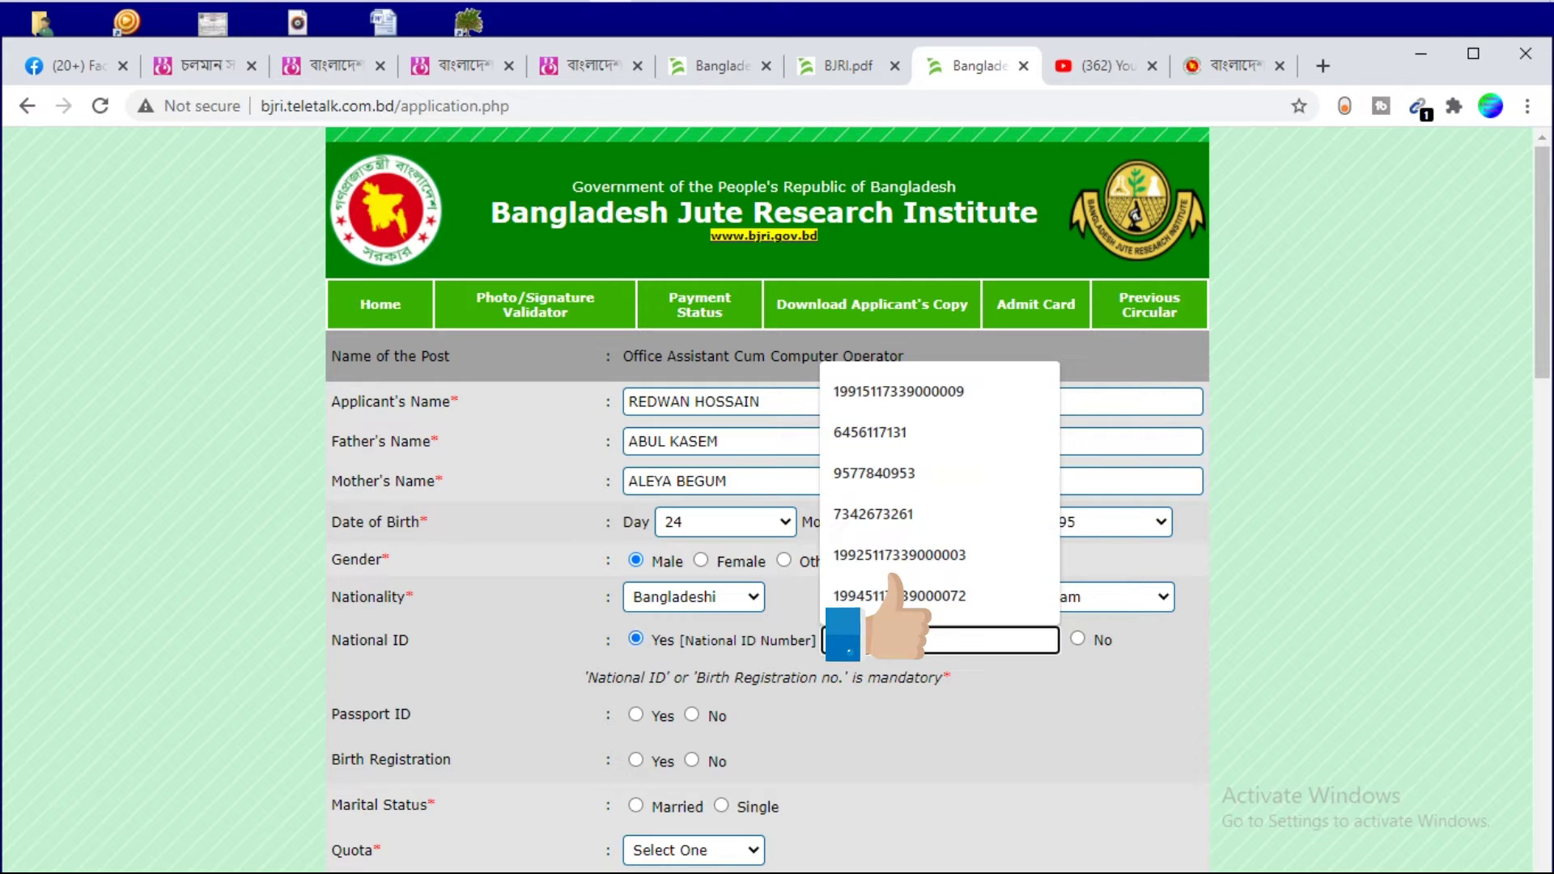
pyautogui.press('Escape')
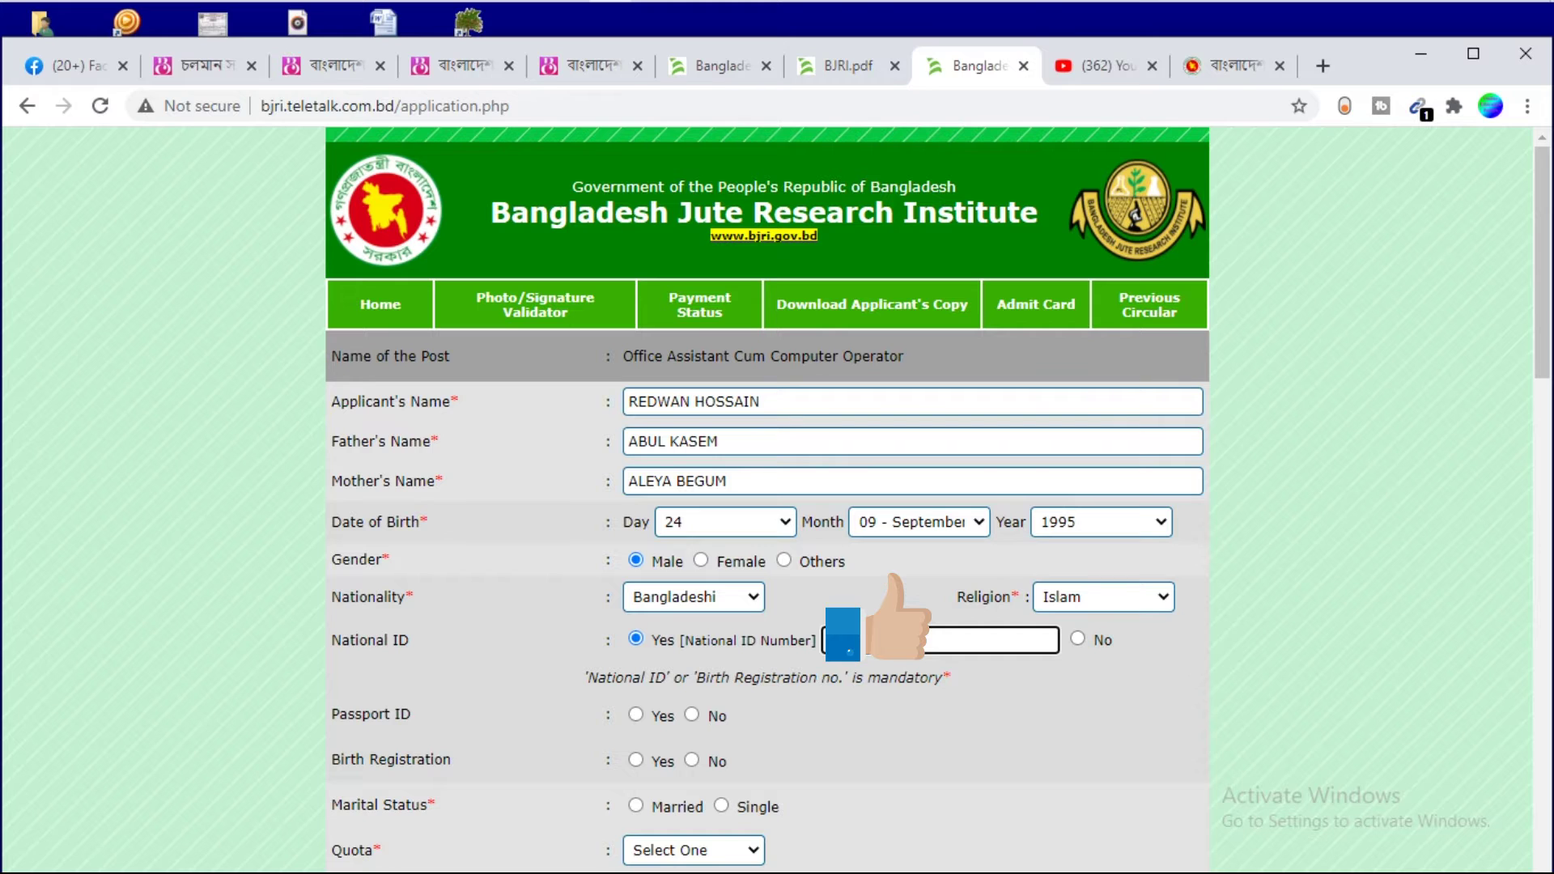
pyautogui.click(693, 716)
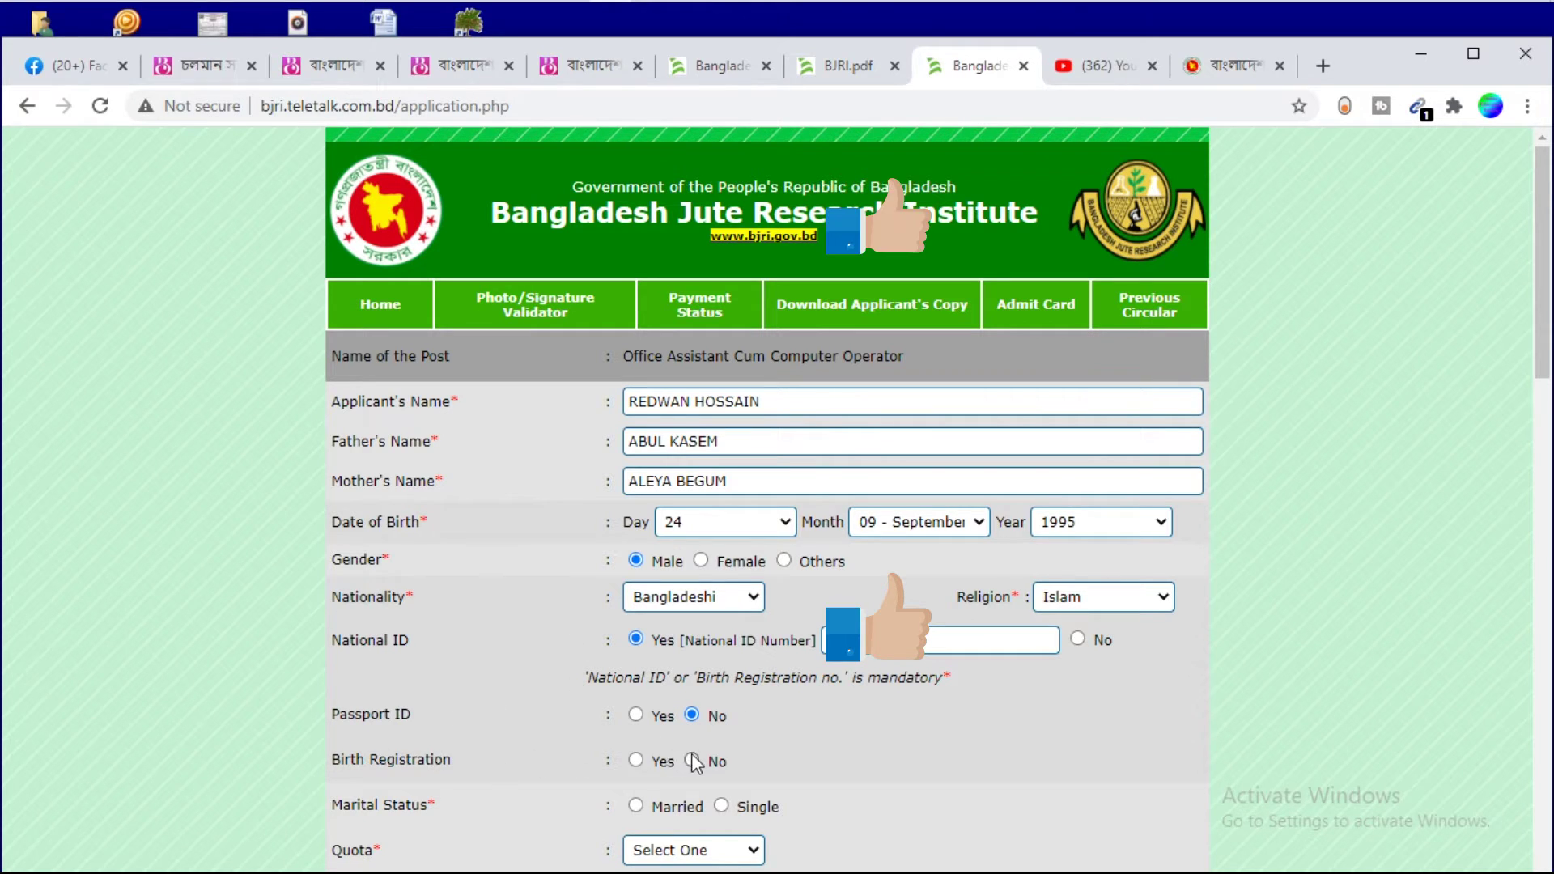
pyautogui.click(693, 761)
# Set the marital status to Single and the quota to Non Quota
pyautogui.scroll(-5, 683, 726)
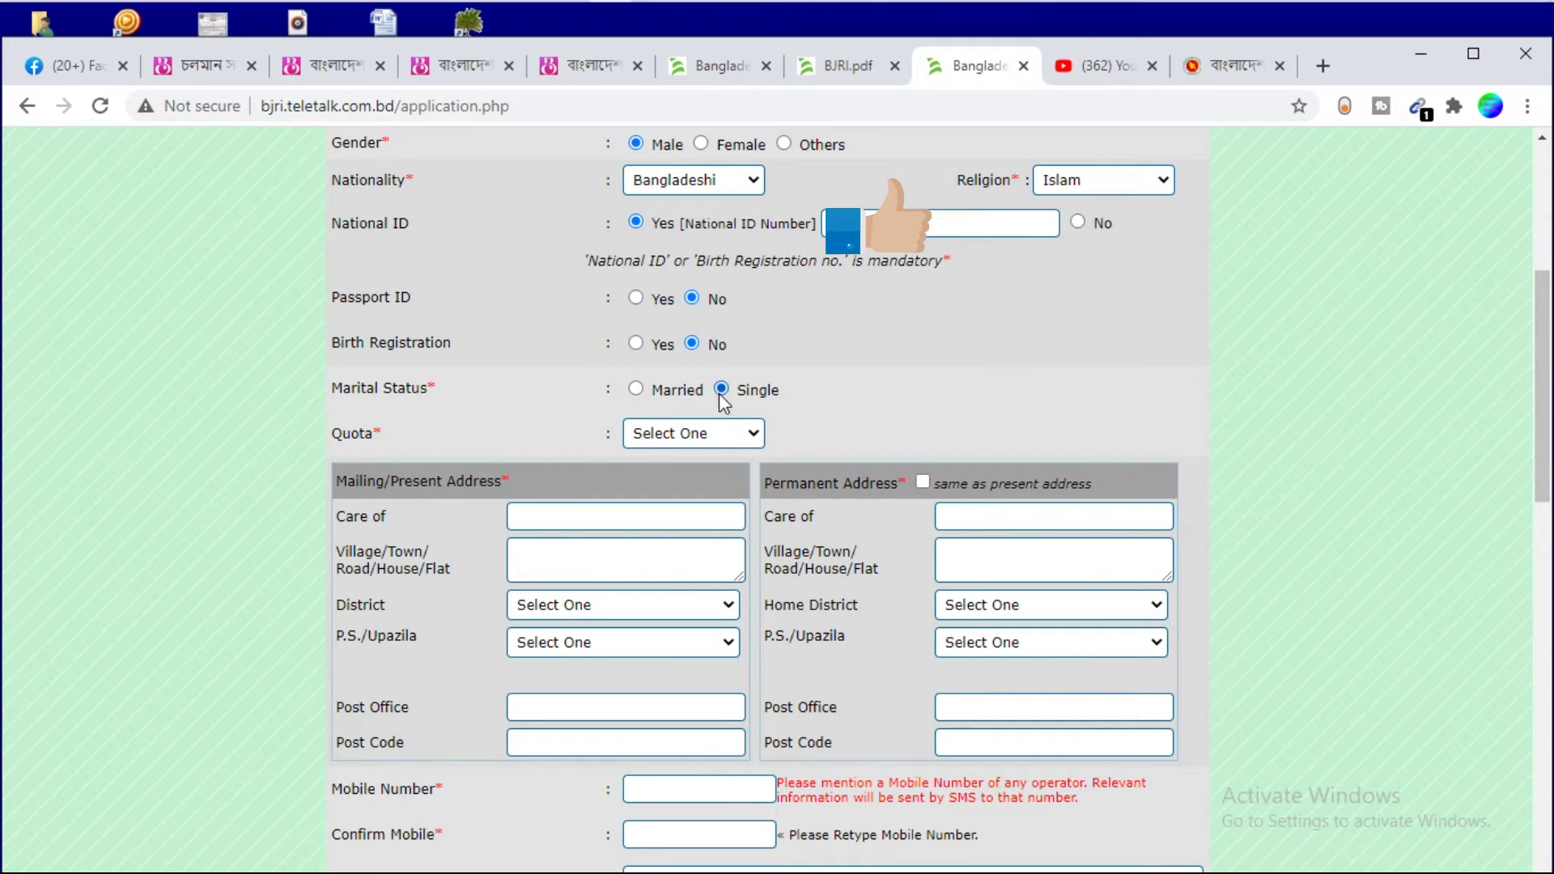
pyautogui.click(635, 389)
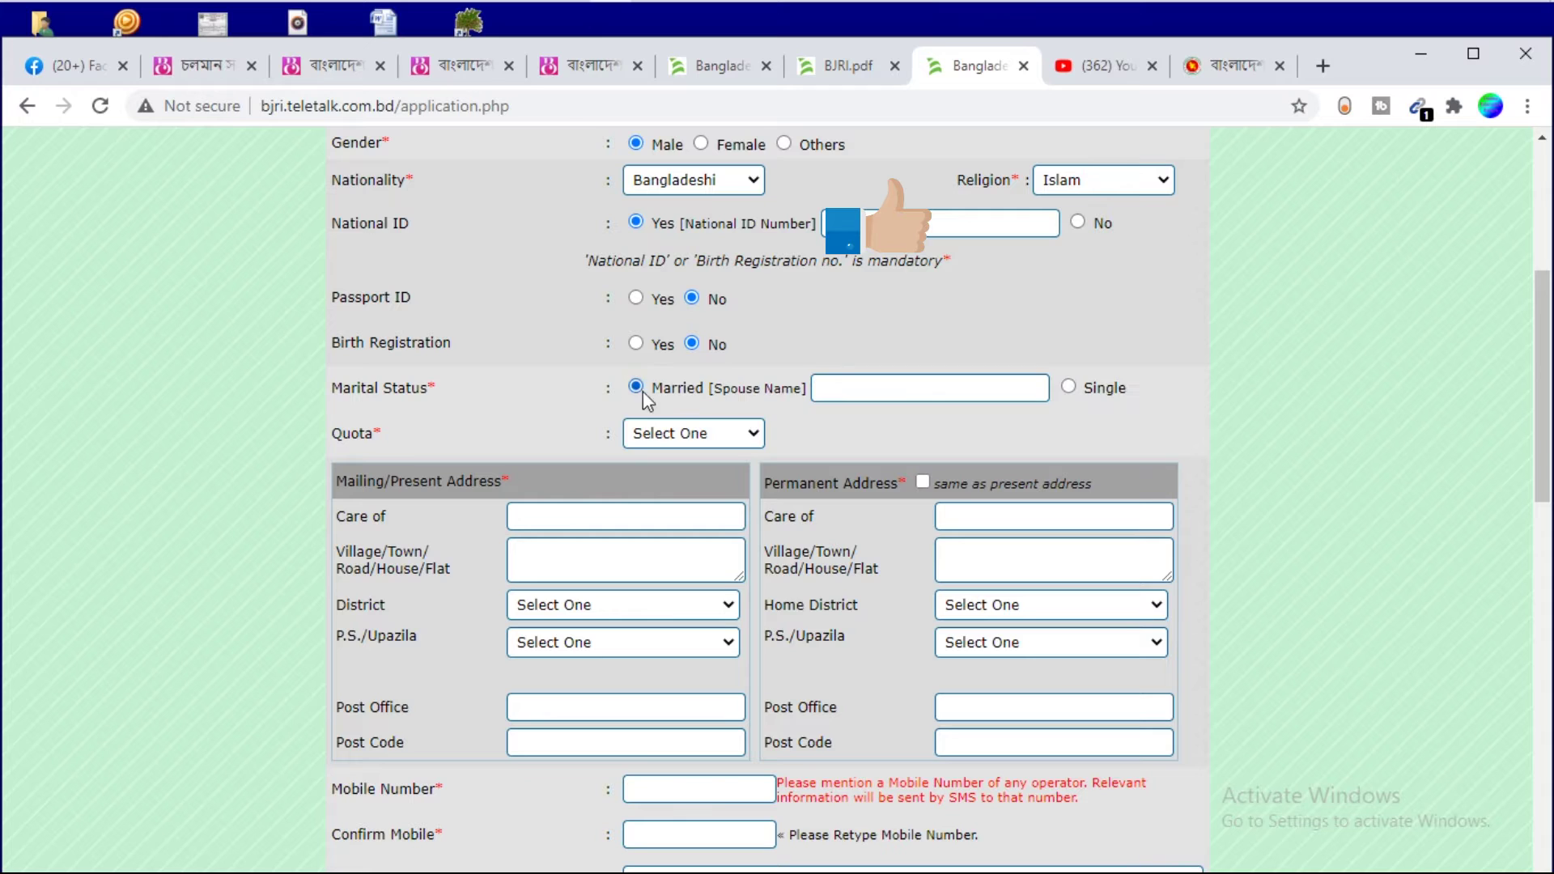
pyautogui.click(833, 383)
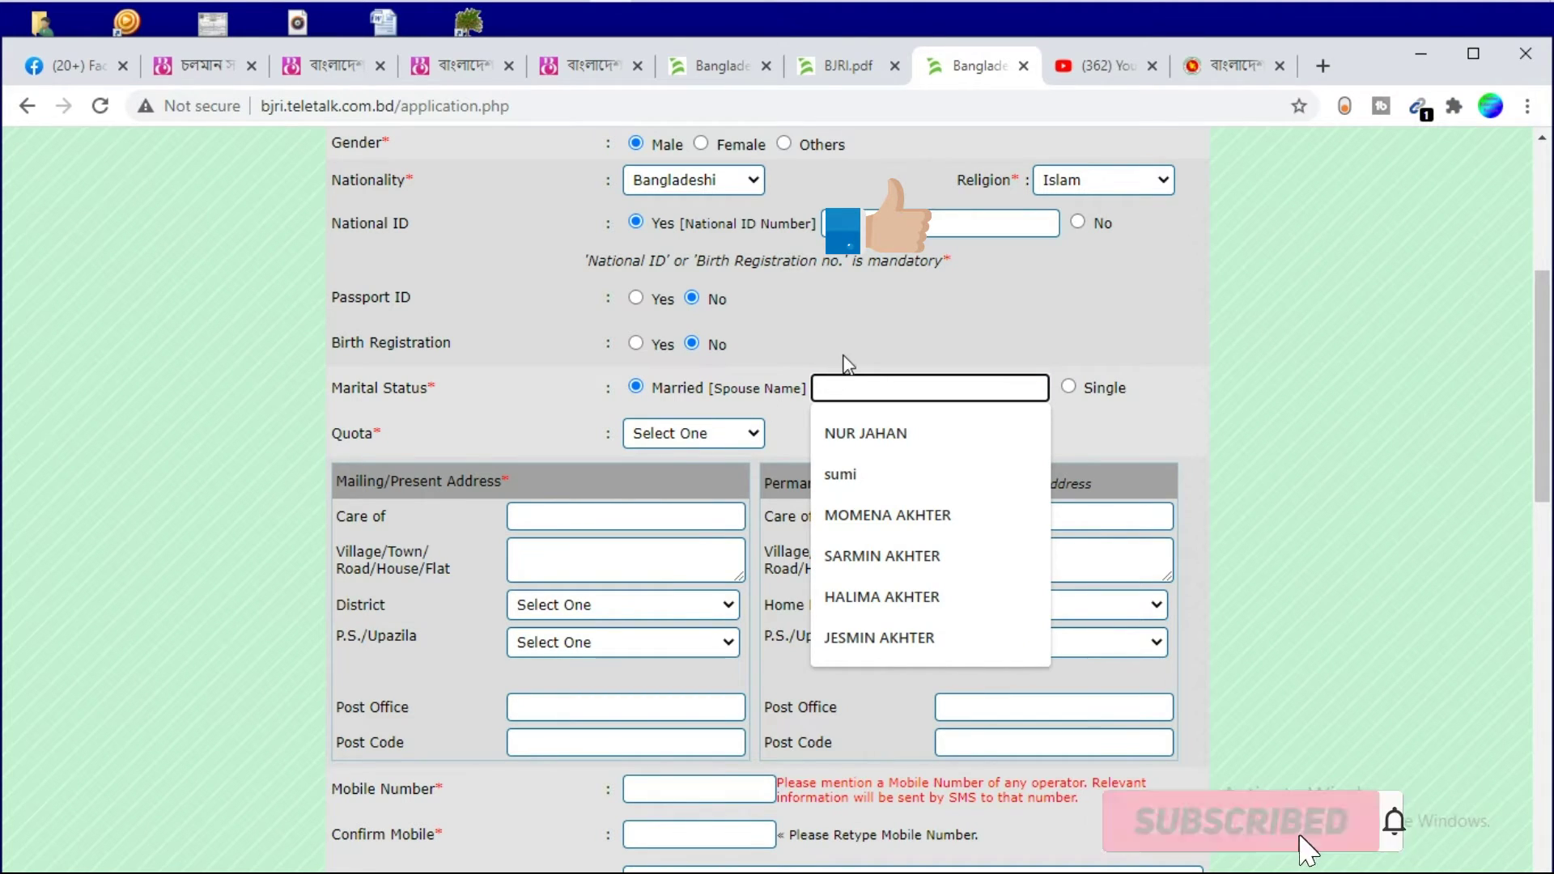
pyautogui.click(843, 358)
pyautogui.click(1068, 387)
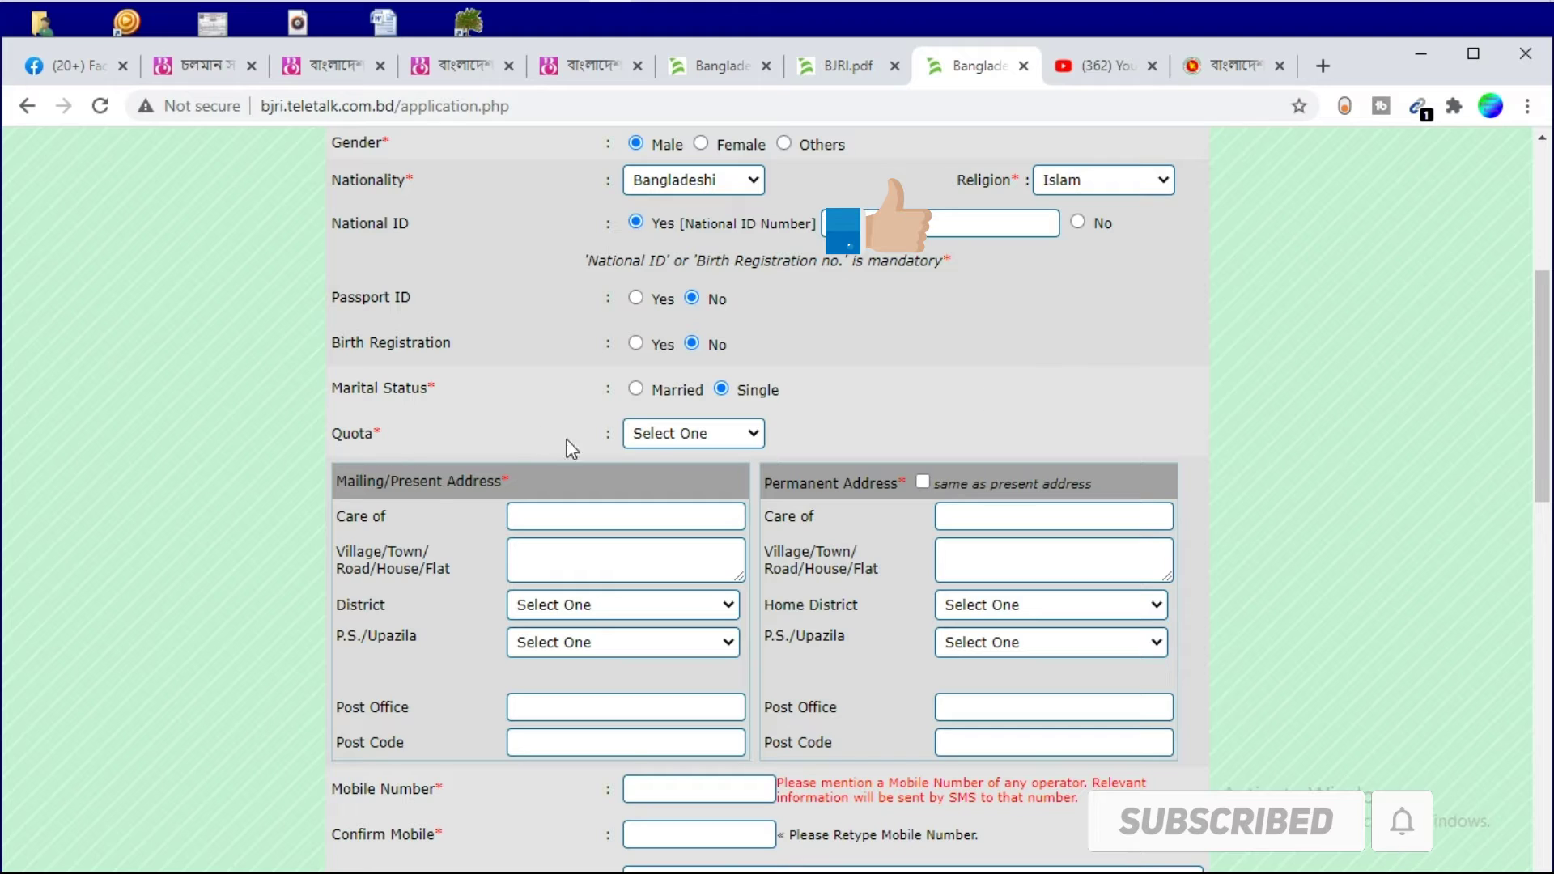
pyautogui.click(630, 435)
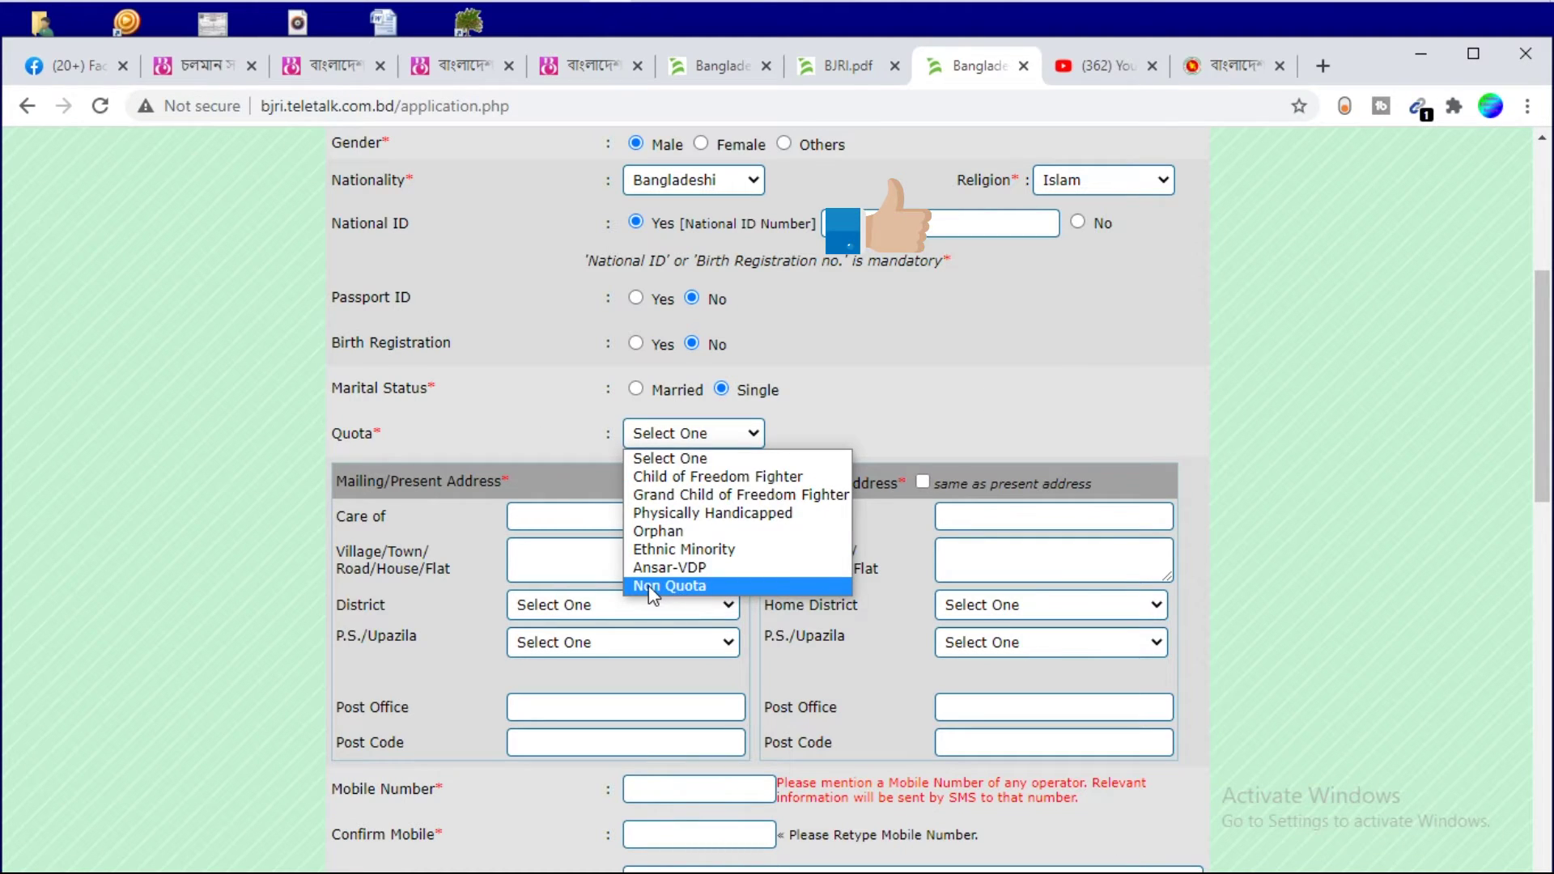
pyautogui.click(695, 586)
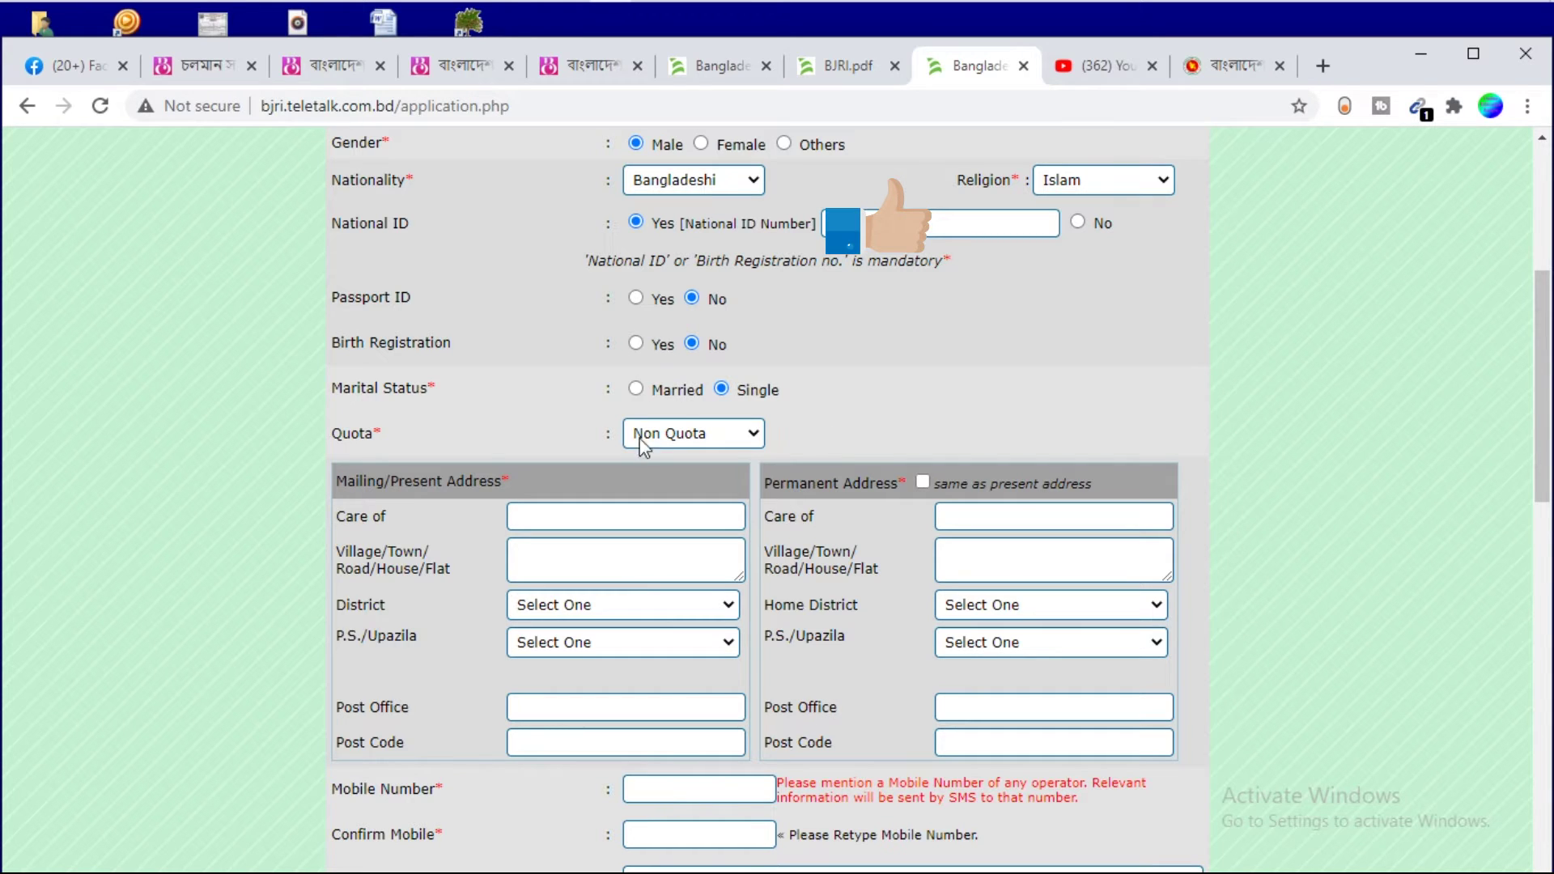
# Fill the present address Care of with the father's name and paste the village/road address
pyautogui.scroll(4, 711, 249)
pyautogui.scroll(1, 711, 249)
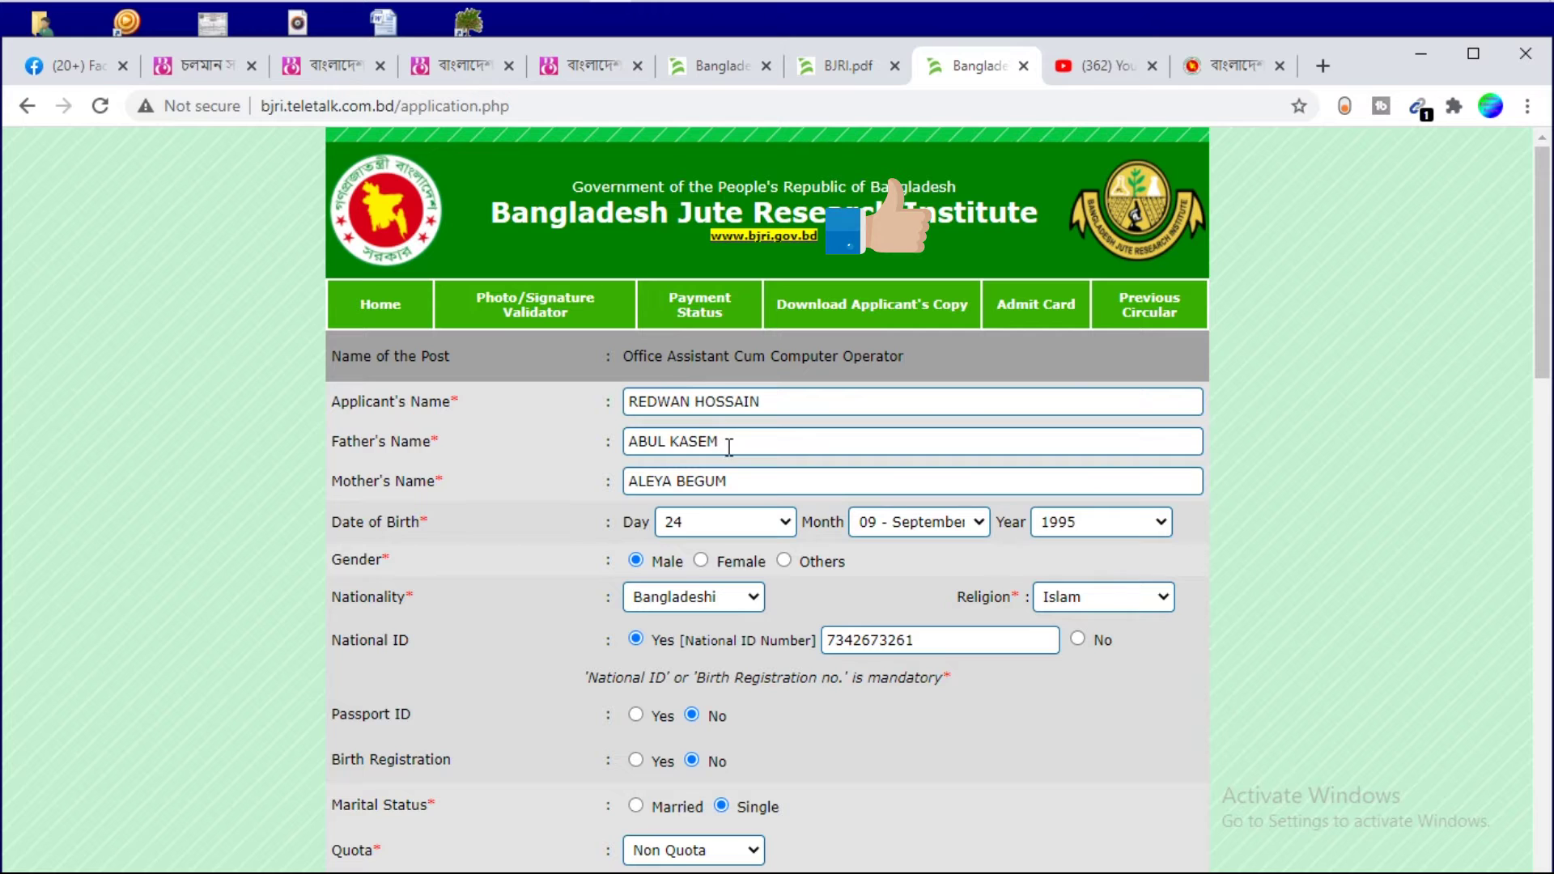
pyautogui.moveTo(728, 444); pyautogui.dragTo(539, 449)
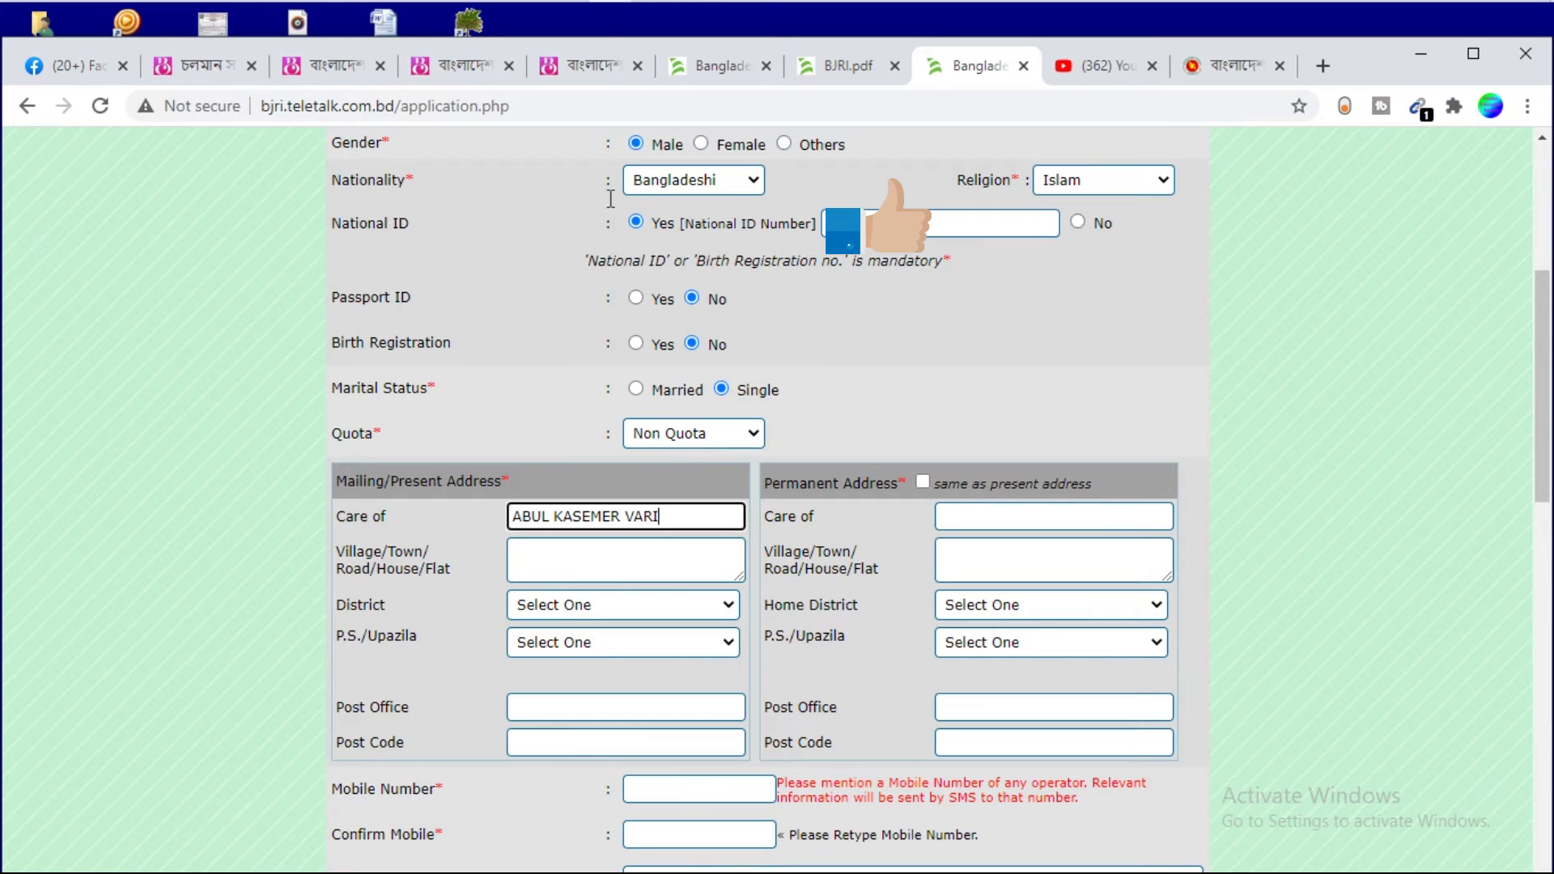
pyautogui.click(556, 556)
pyautogui.click(568, 561)
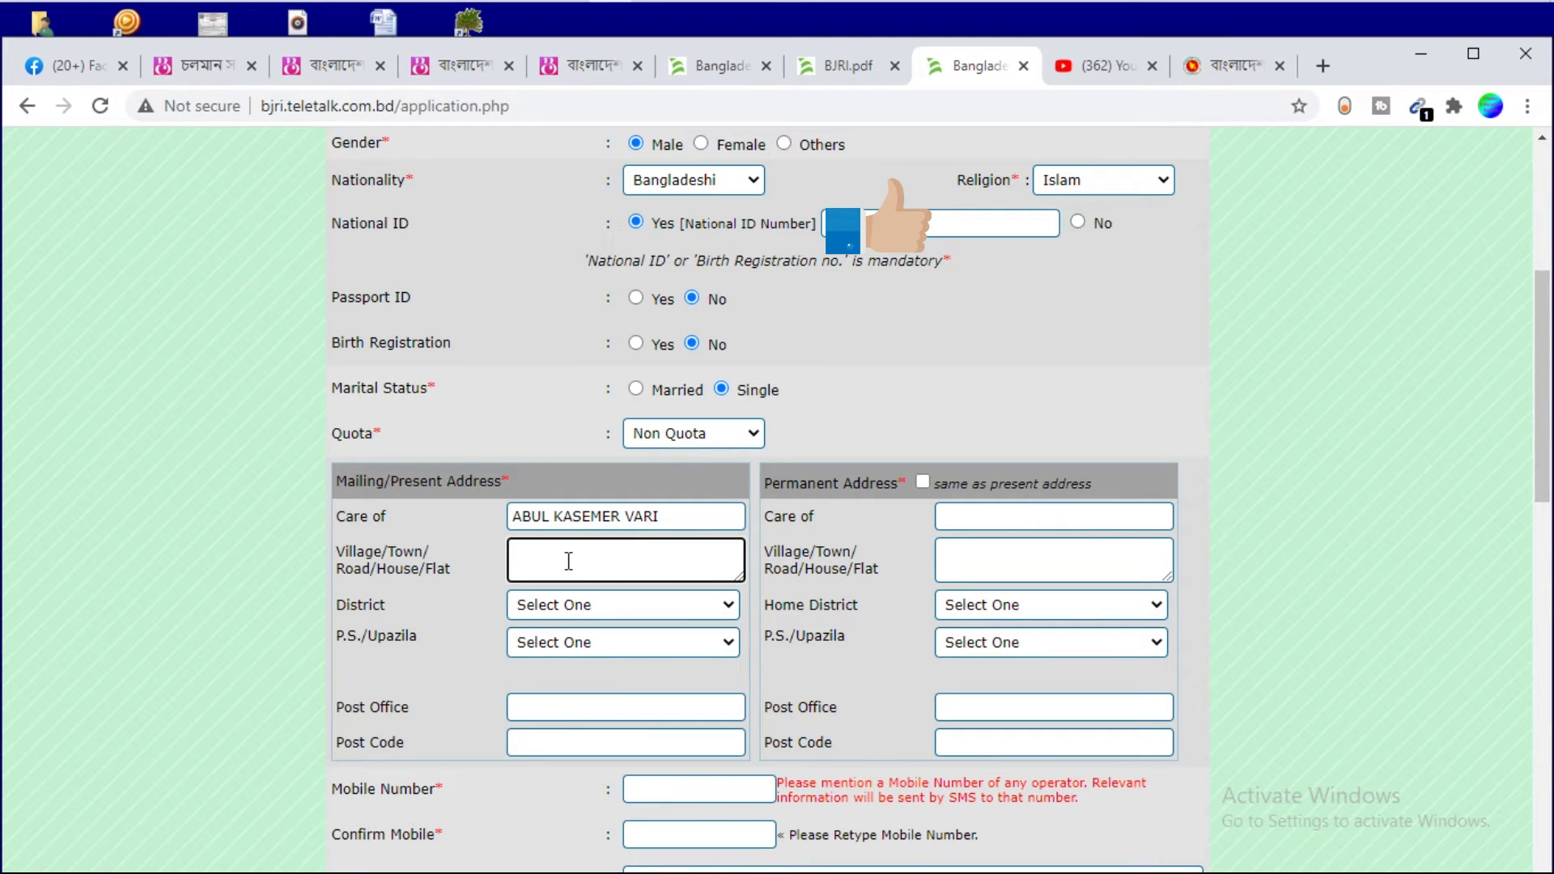
pyautogui.hotkey('ctrl', 'v')
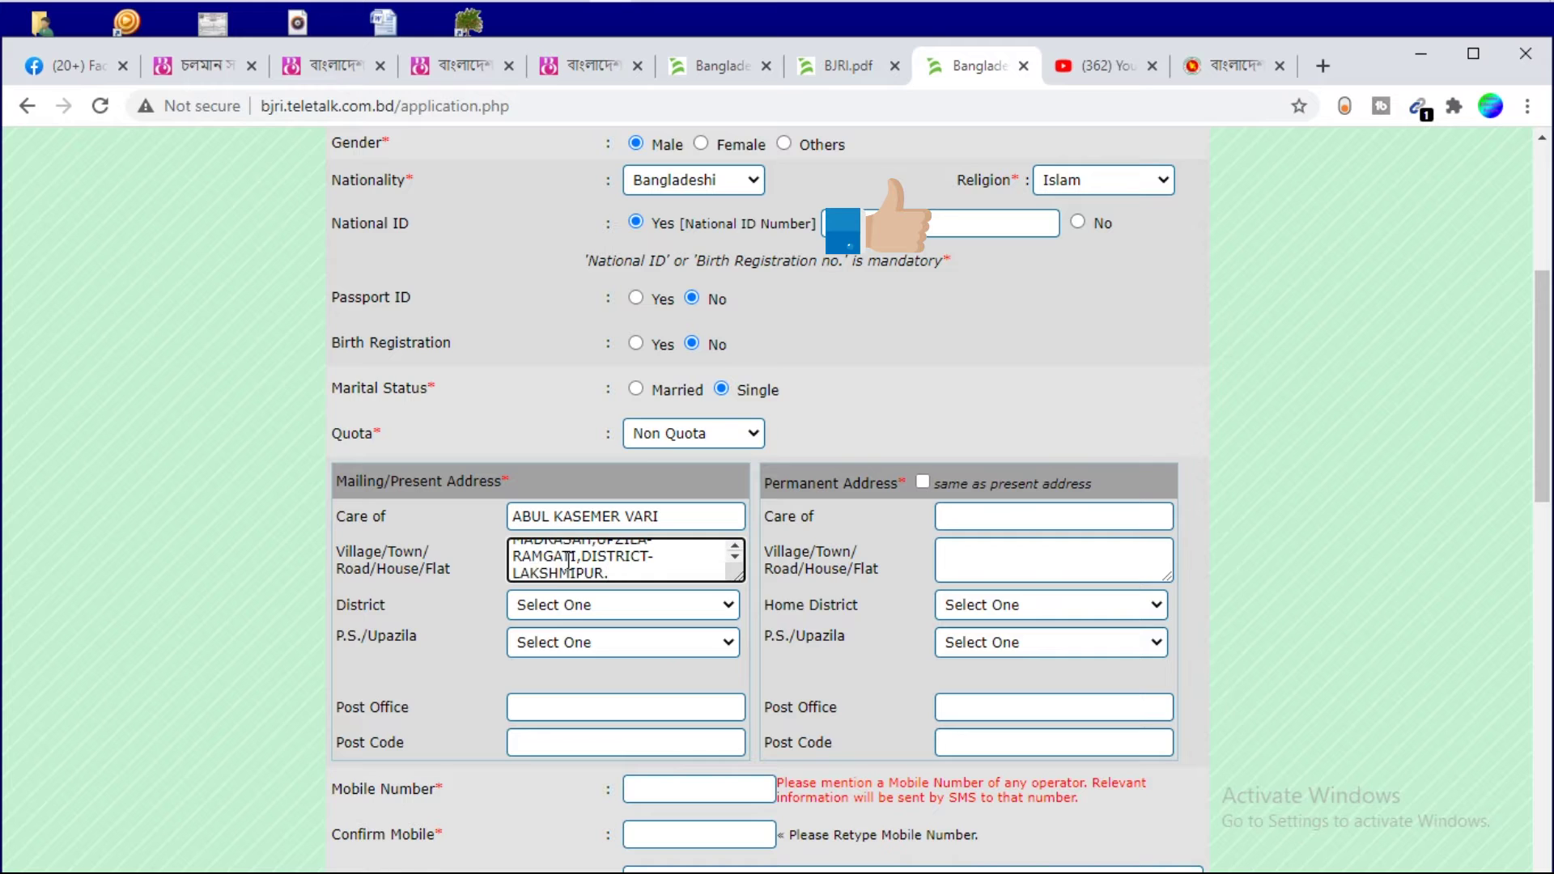
# Set district Luxmipur, upazila Ramgati, post office KARAMOTIA, post code 3730, and permanent address same as present
pyautogui.scroll(2, 569, 561)
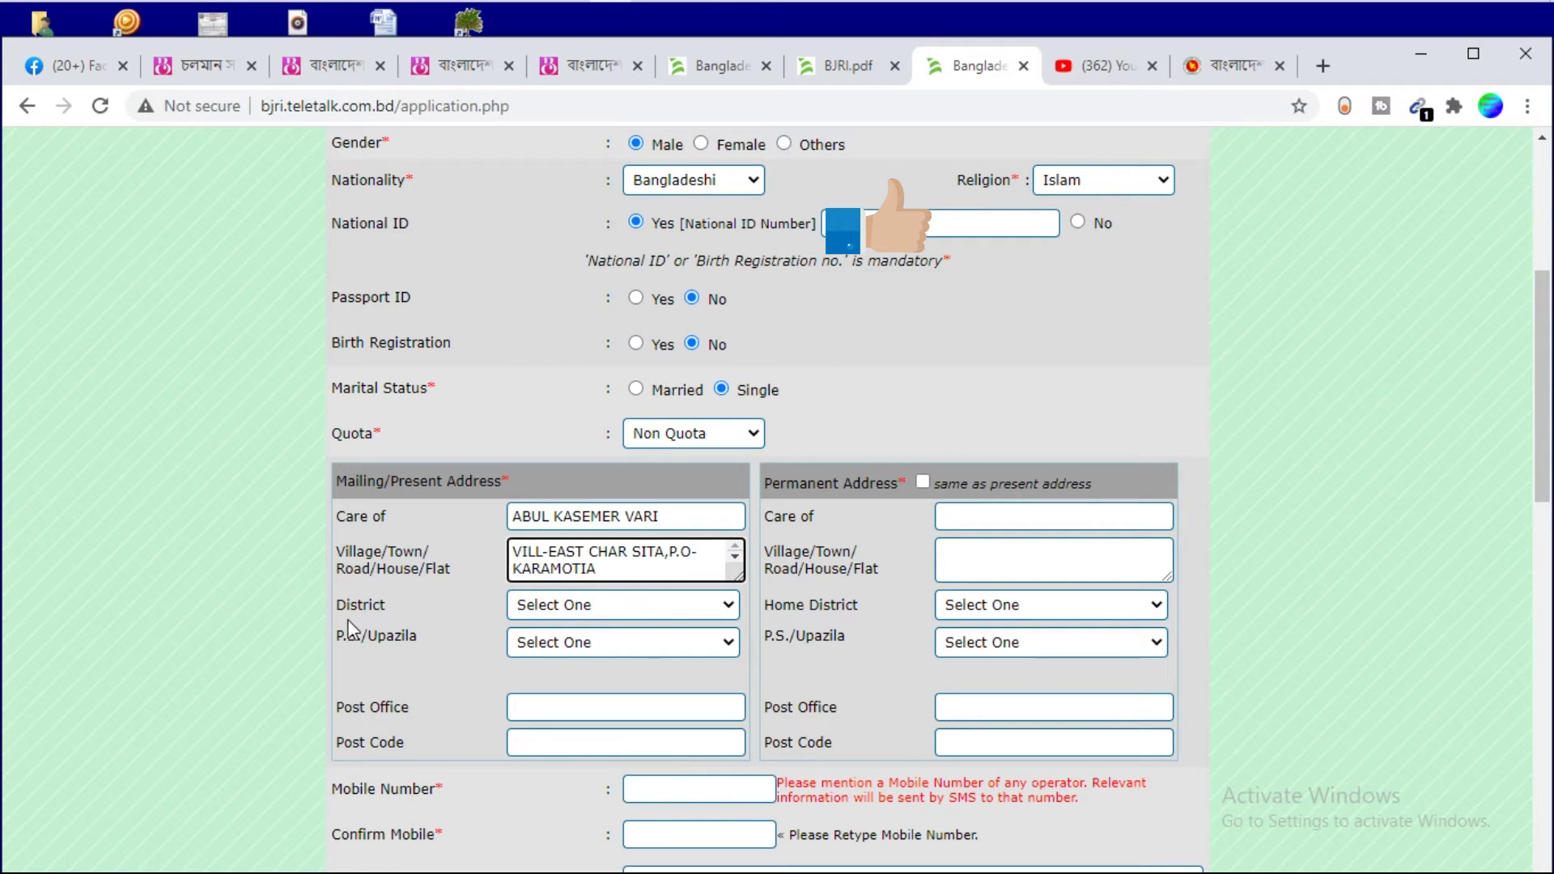
pyautogui.click(623, 604)
pyautogui.scroll(-4, 730, 328)
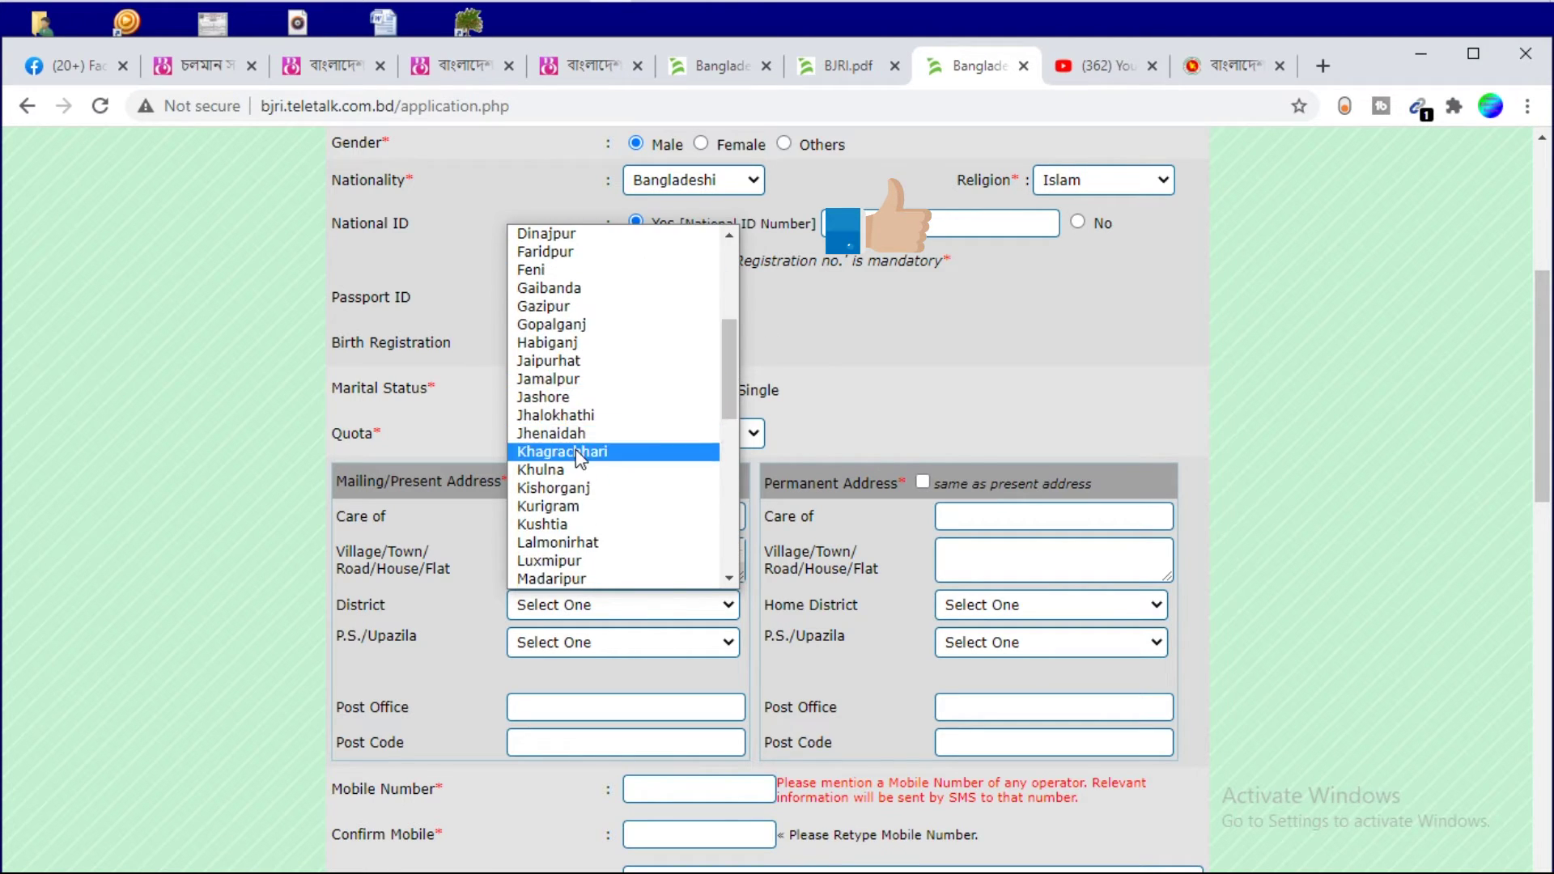
pyautogui.click(559, 560)
pyautogui.click(576, 642)
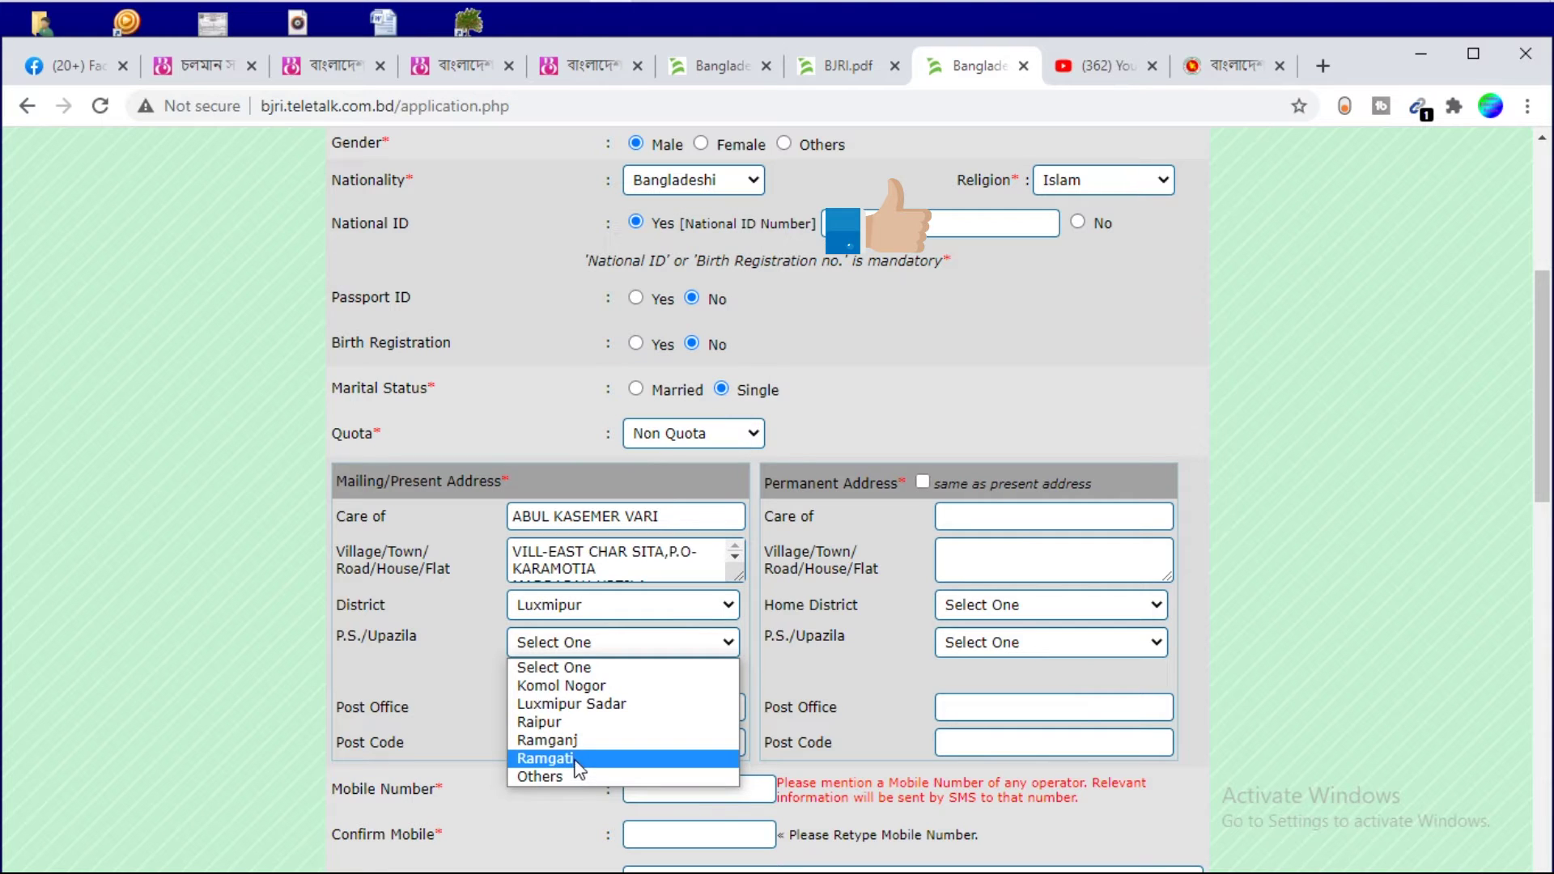
pyautogui.click(576, 758)
pyautogui.click(560, 707)
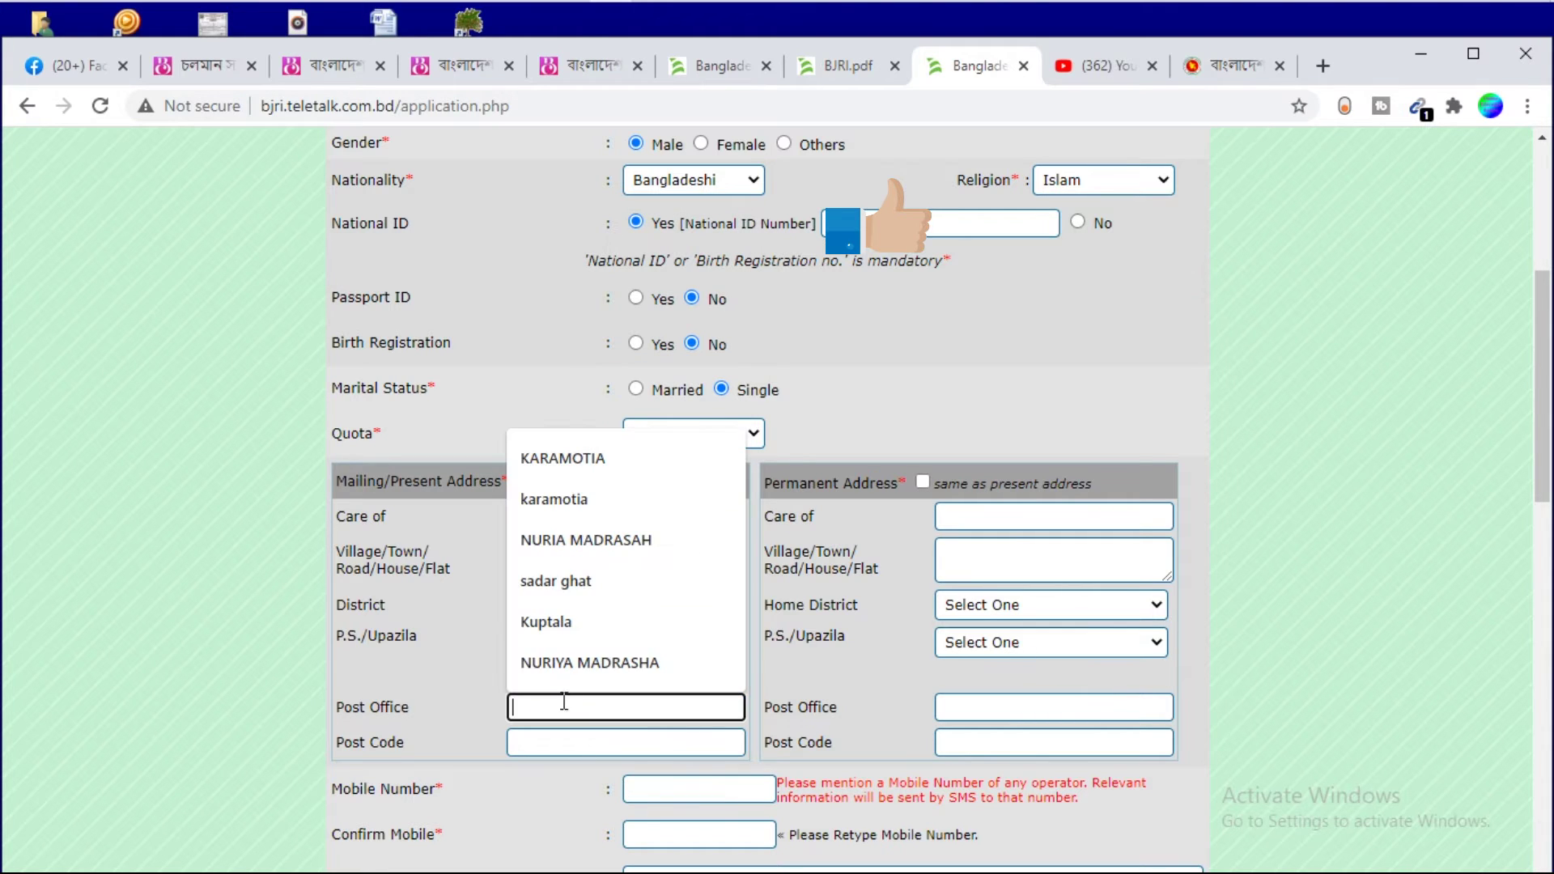
pyautogui.click(579, 477)
pyautogui.click(565, 740)
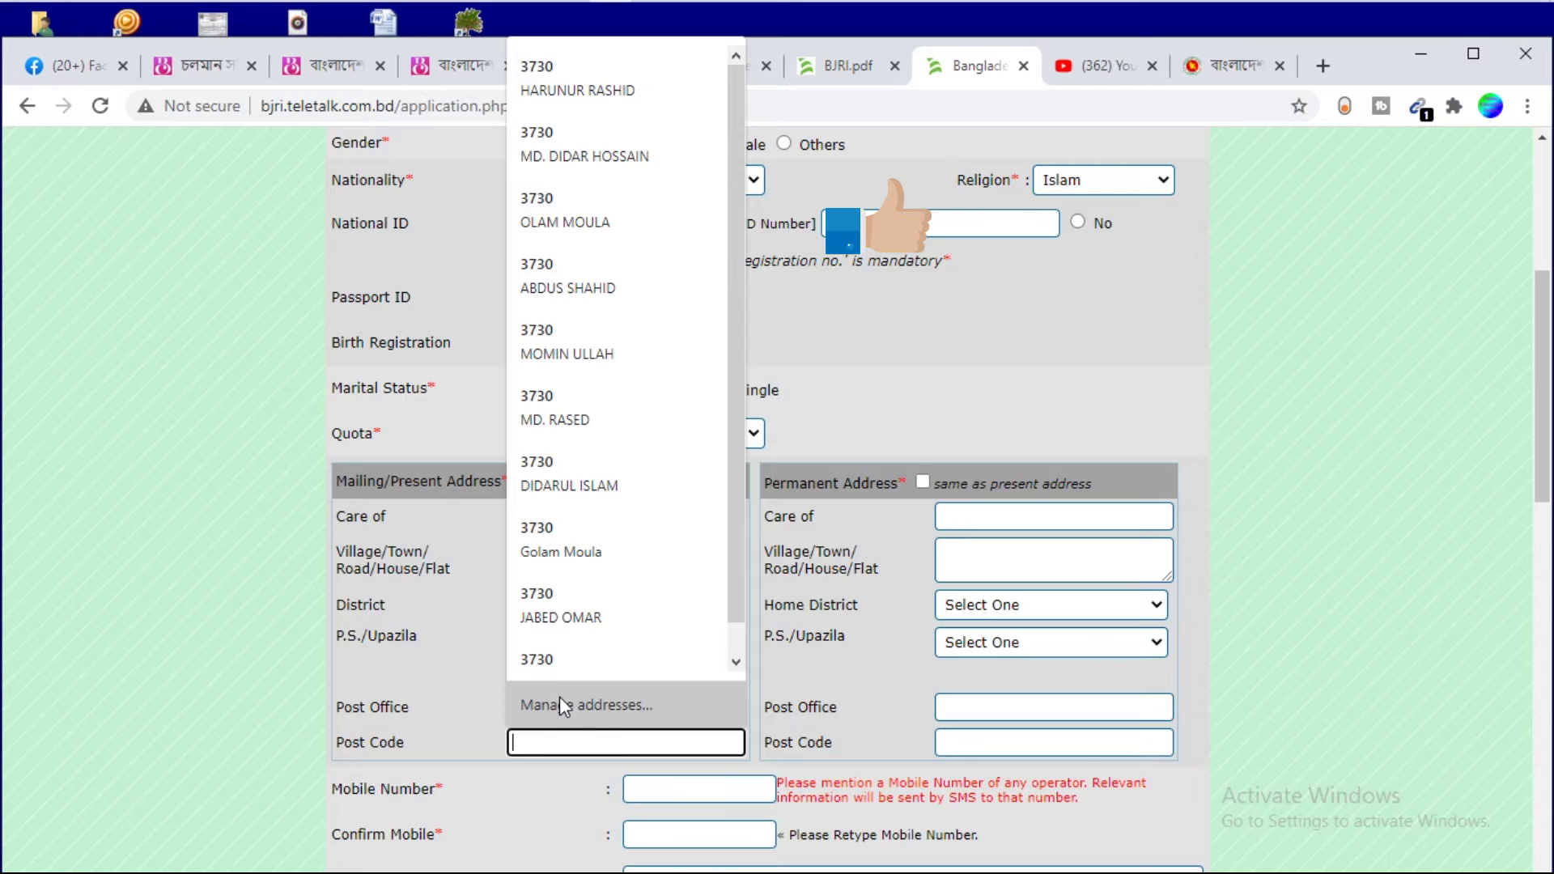
pyautogui.click(562, 659)
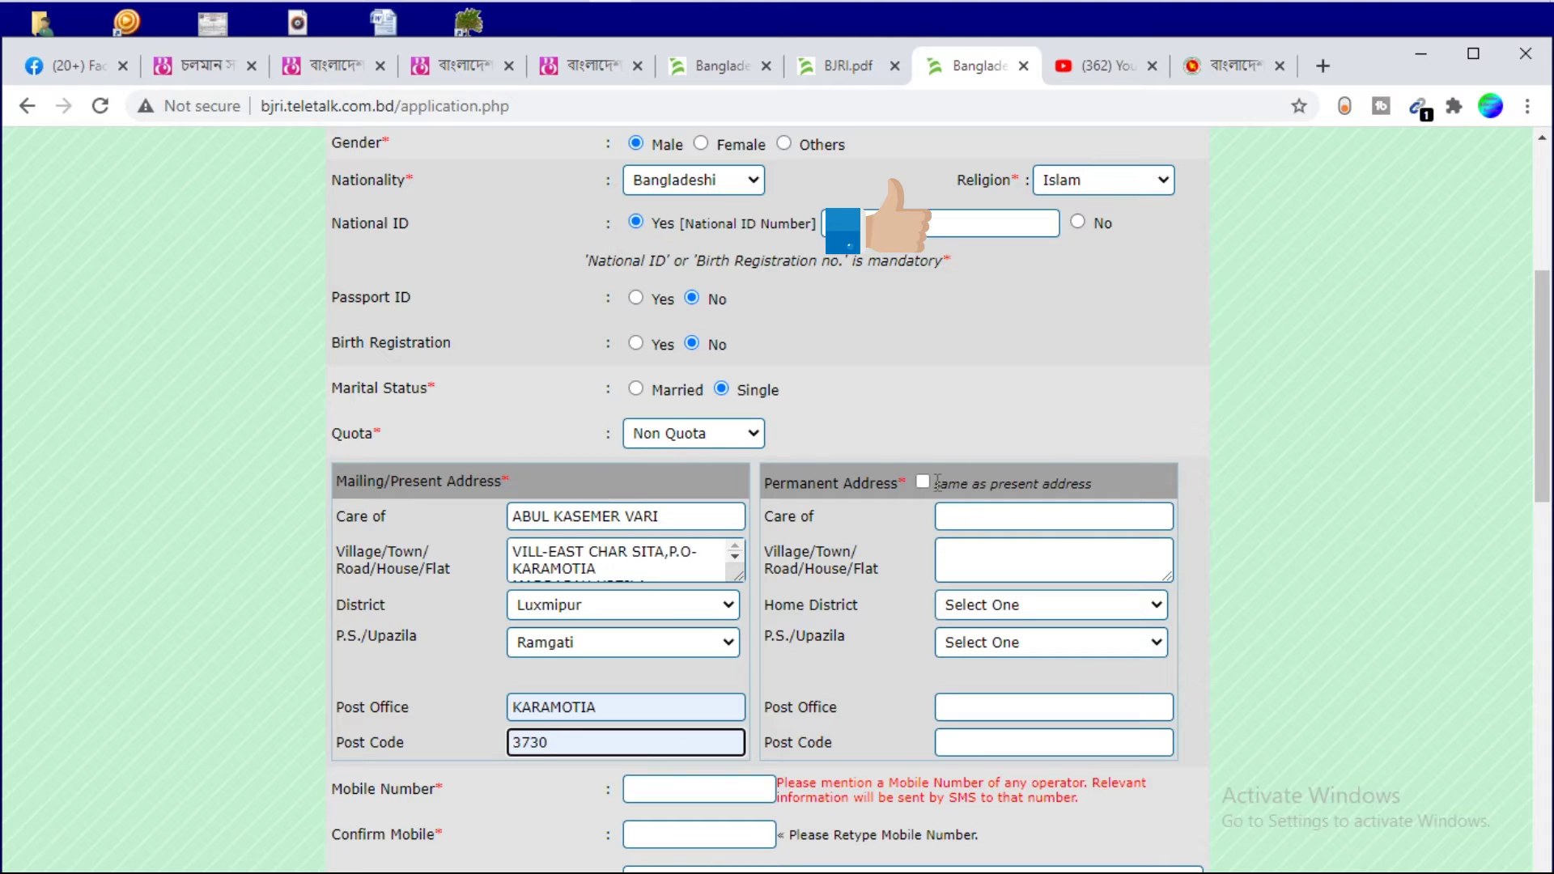
pyautogui.click(922, 483)
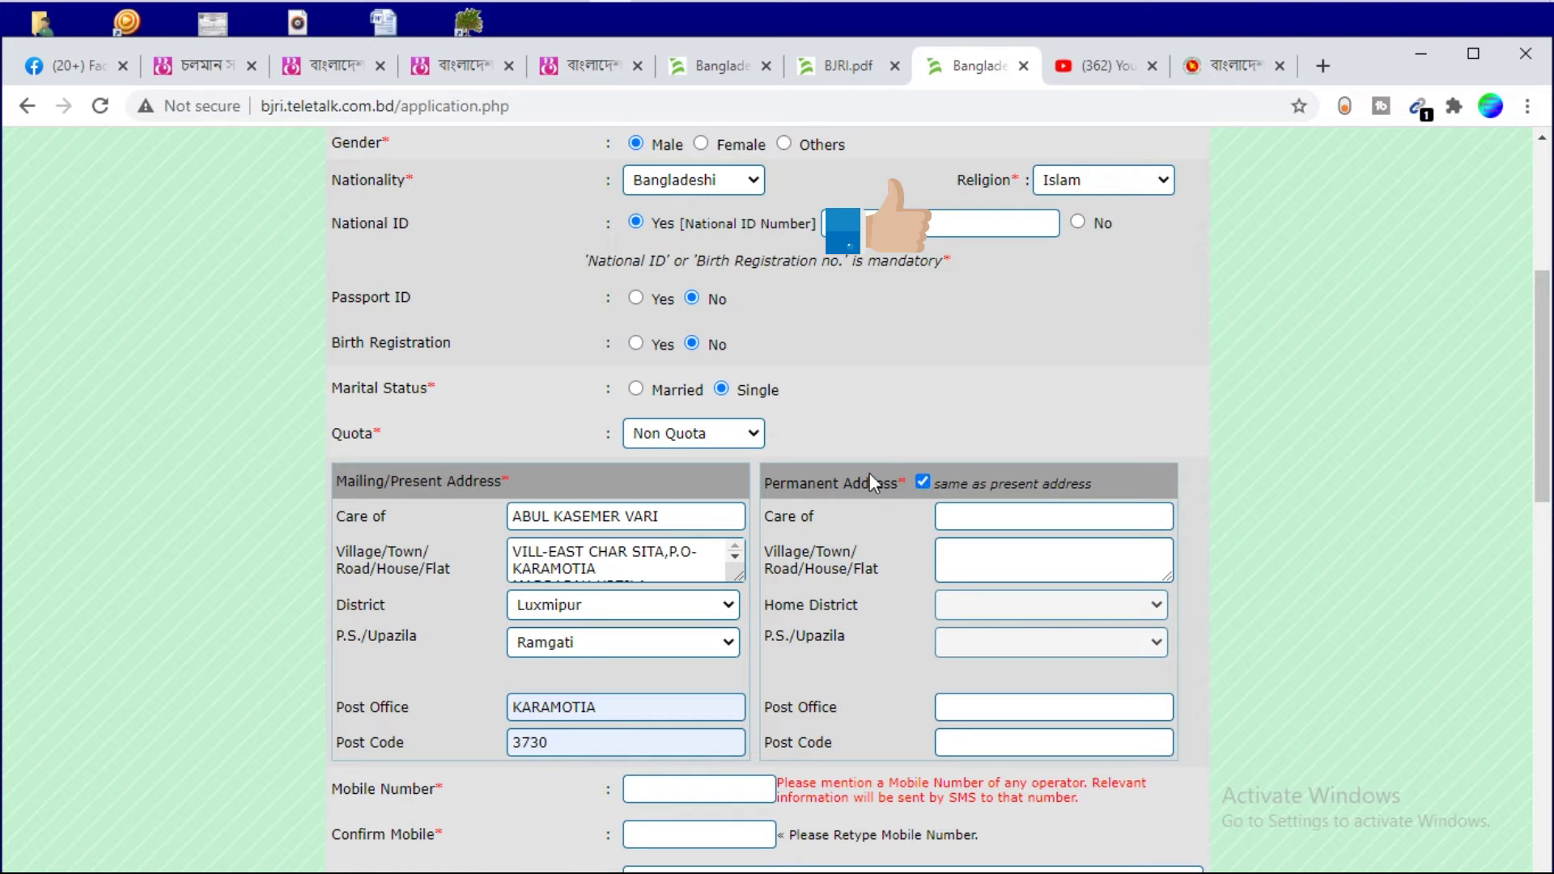
pyautogui.scroll(-5, 869, 473)
# Enter the applicant's mobile number and retype it in the Confirm Mobile field
pyautogui.click(657, 374)
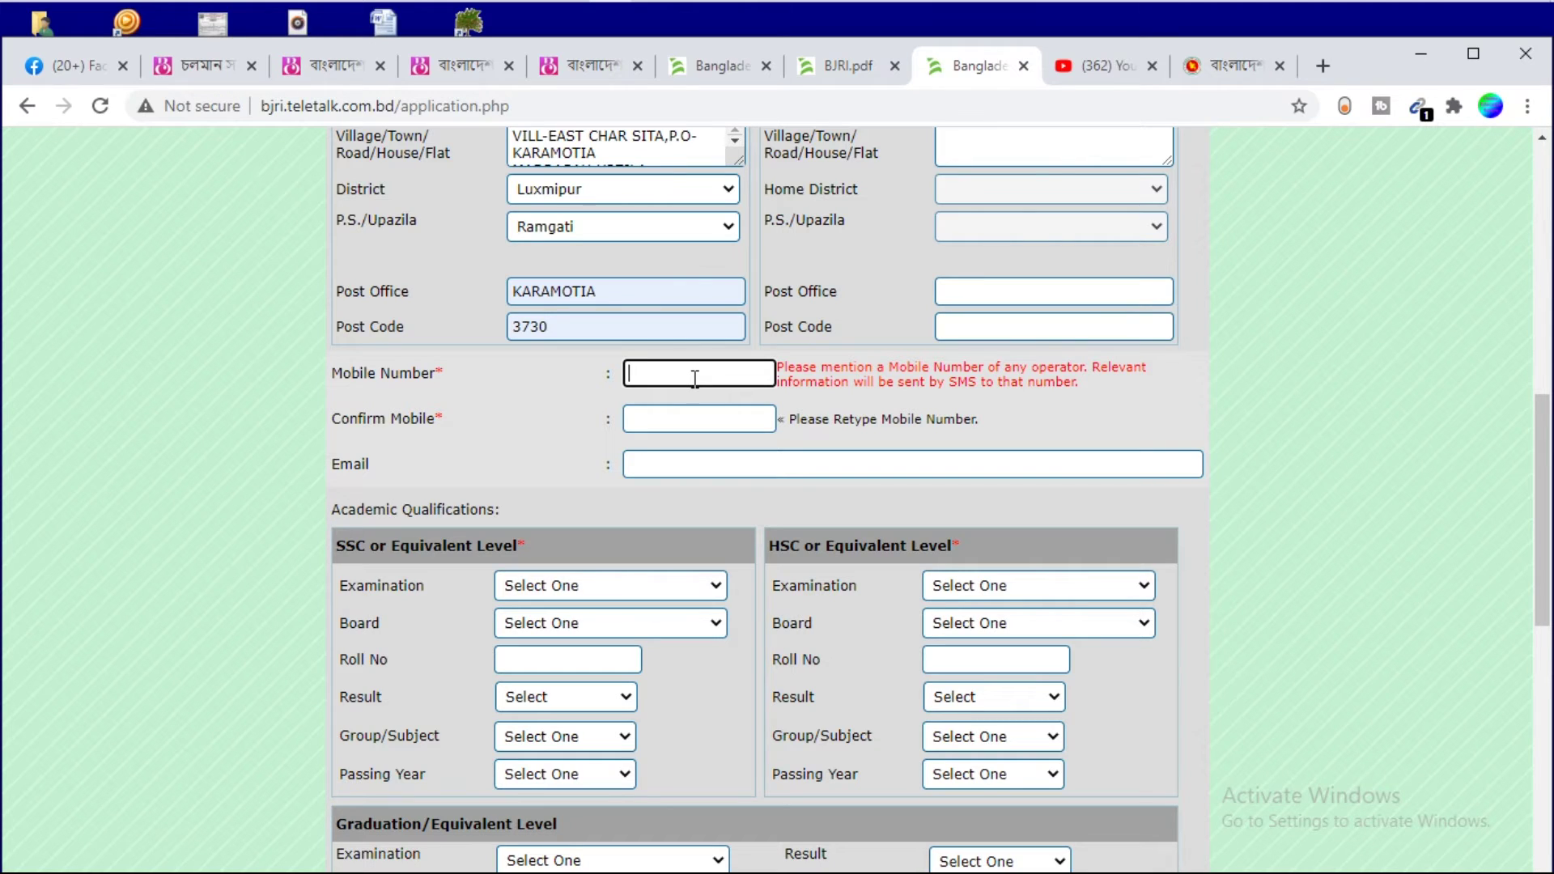
pyautogui.write('013167')
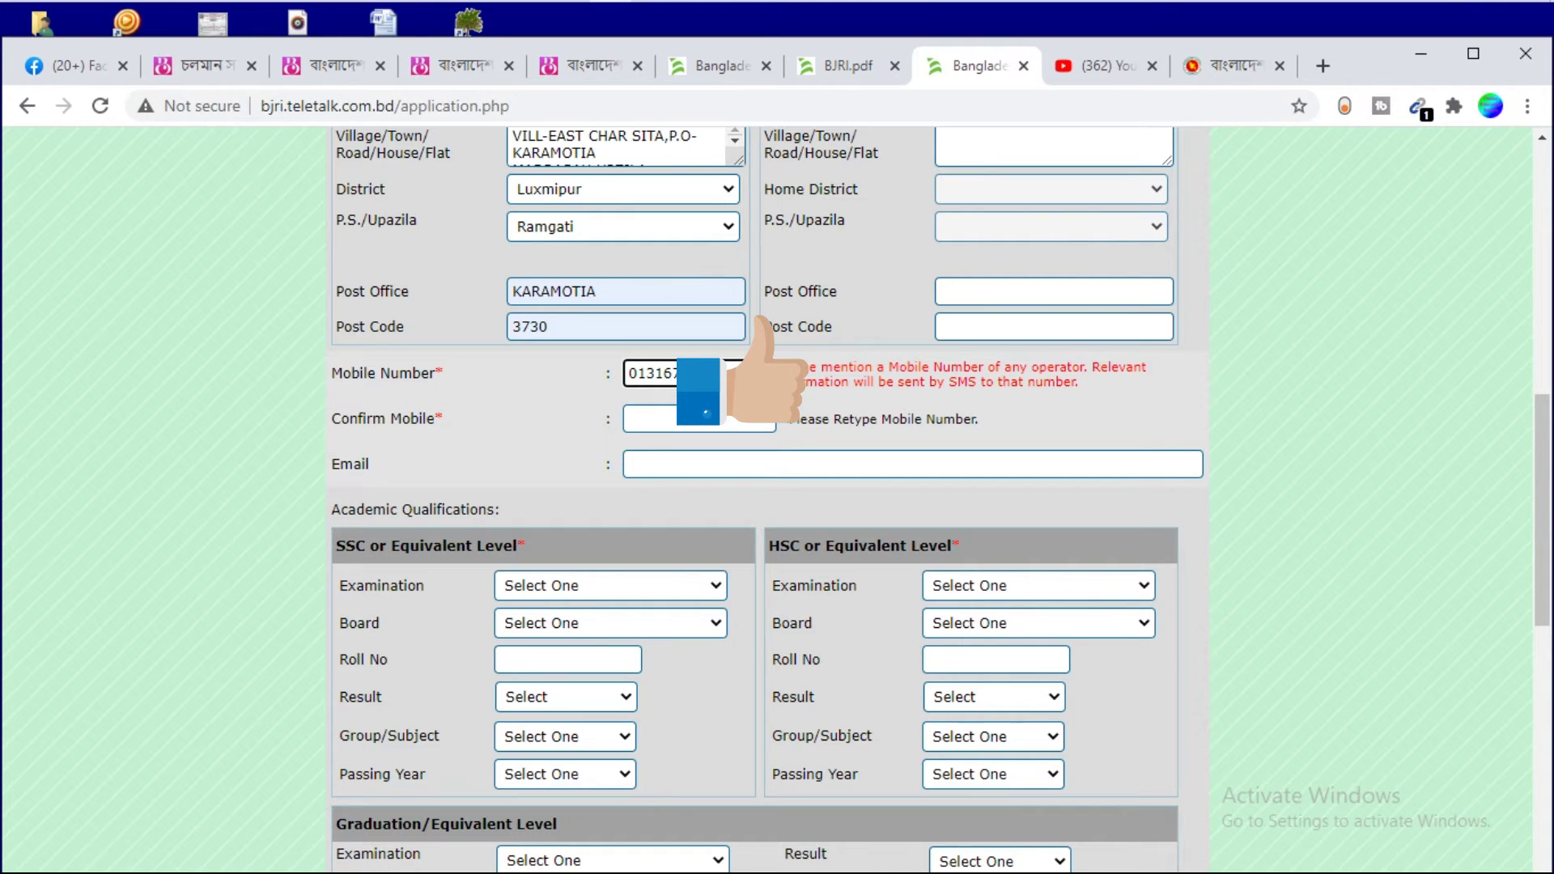
pyautogui.click(686, 427)
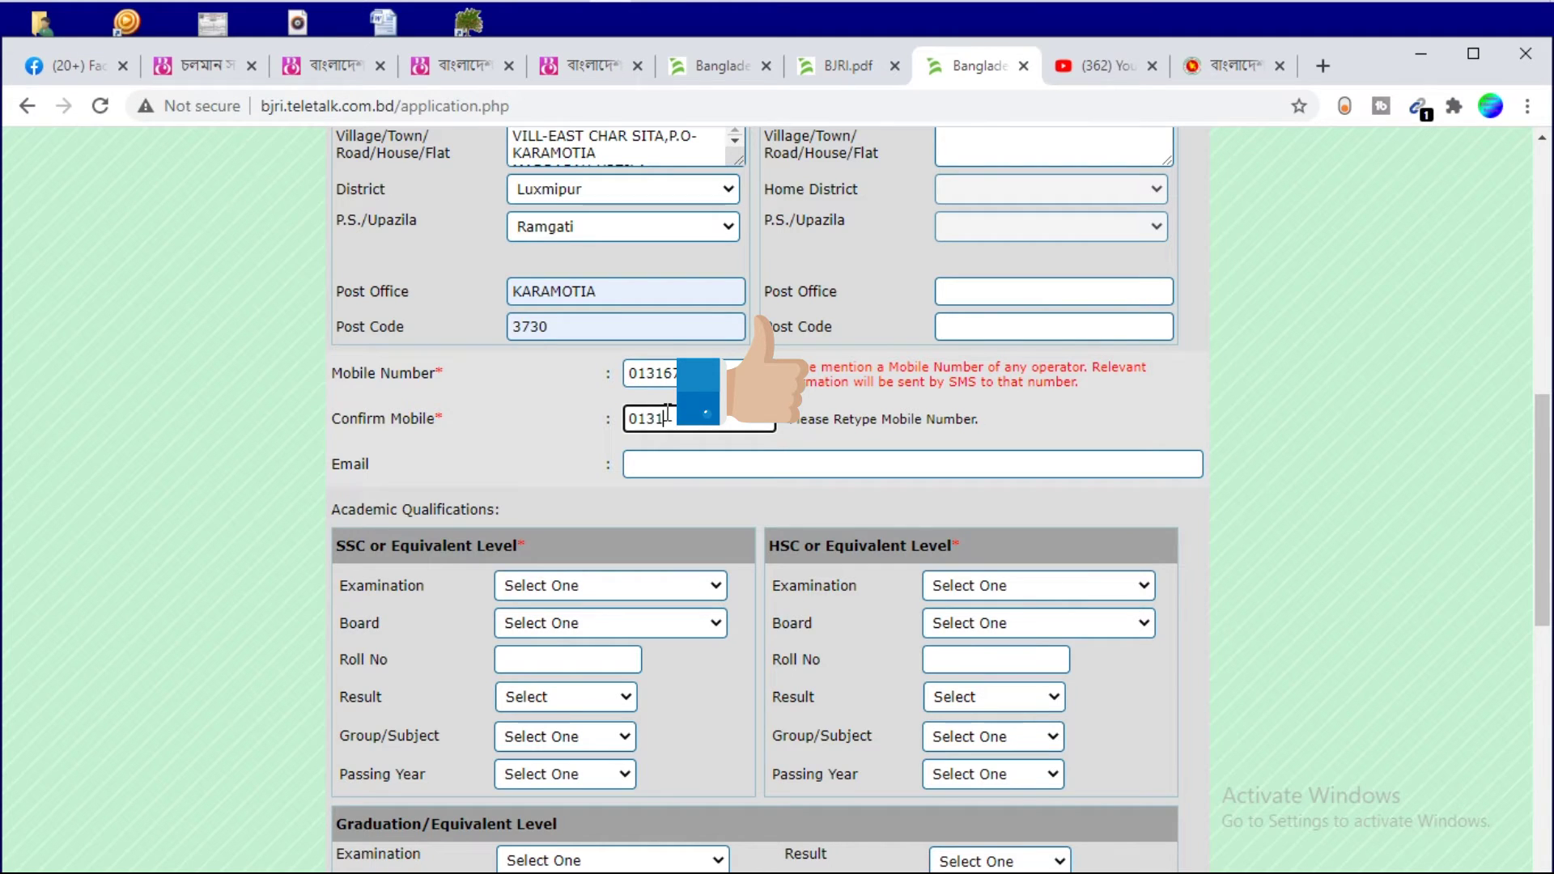
pyautogui.scroll(-5, 490, 455)
pyautogui.scroll(3, 384, 209)
pyautogui.scroll(2, 396, 251)
pyautogui.moveTo(1544, 448); pyautogui.dragTo(1546, 526)
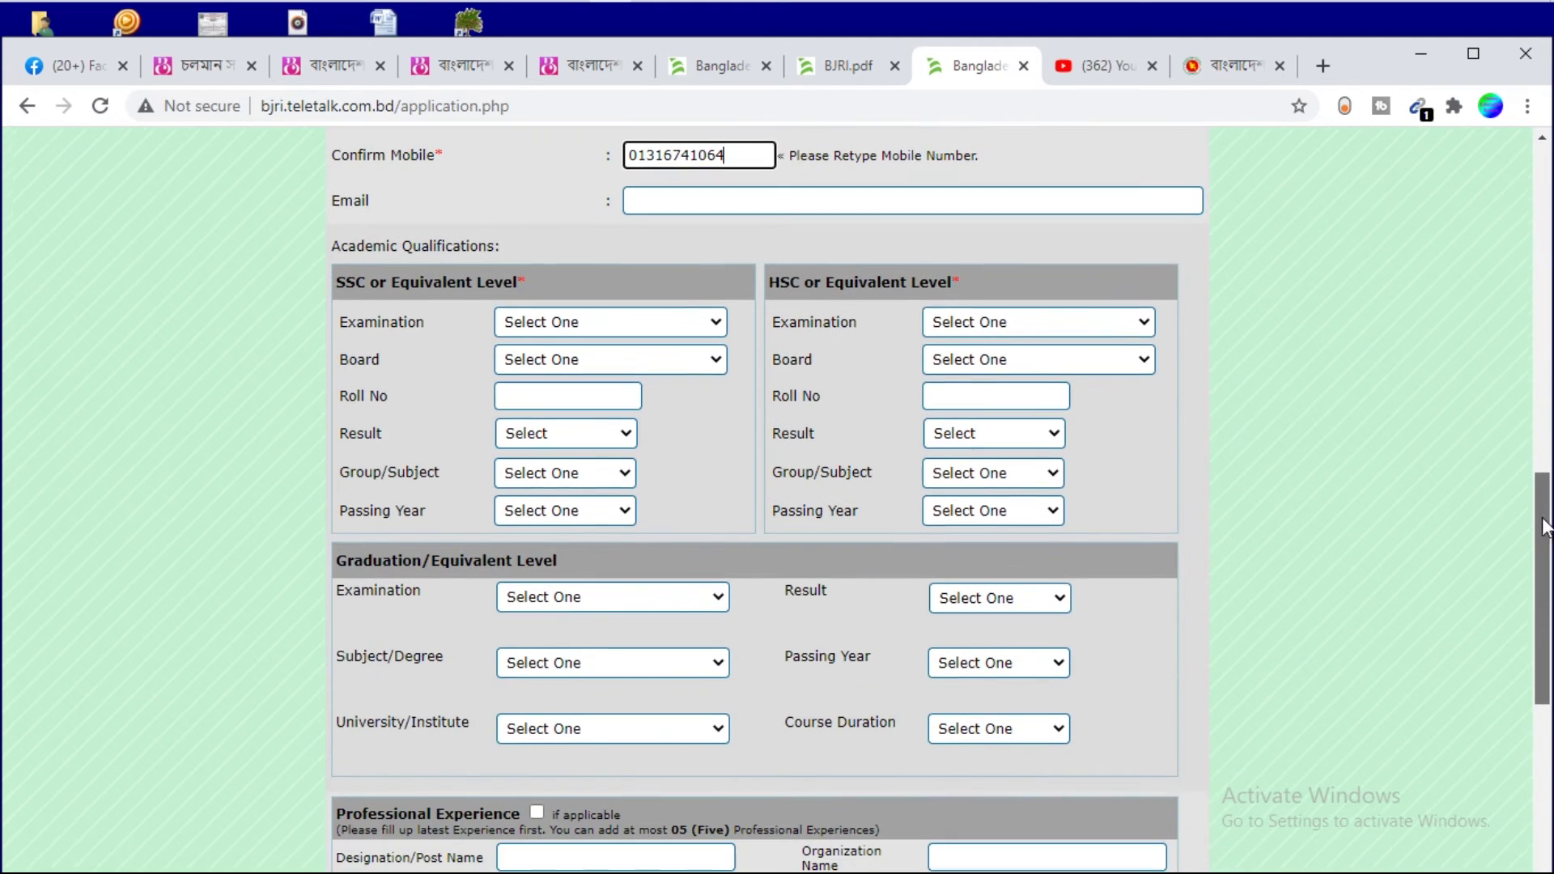
# Record SSC as Dakhil, Dinajpur board, GPA 4.25, 2012
pyautogui.click(547, 328)
pyautogui.click(556, 380)
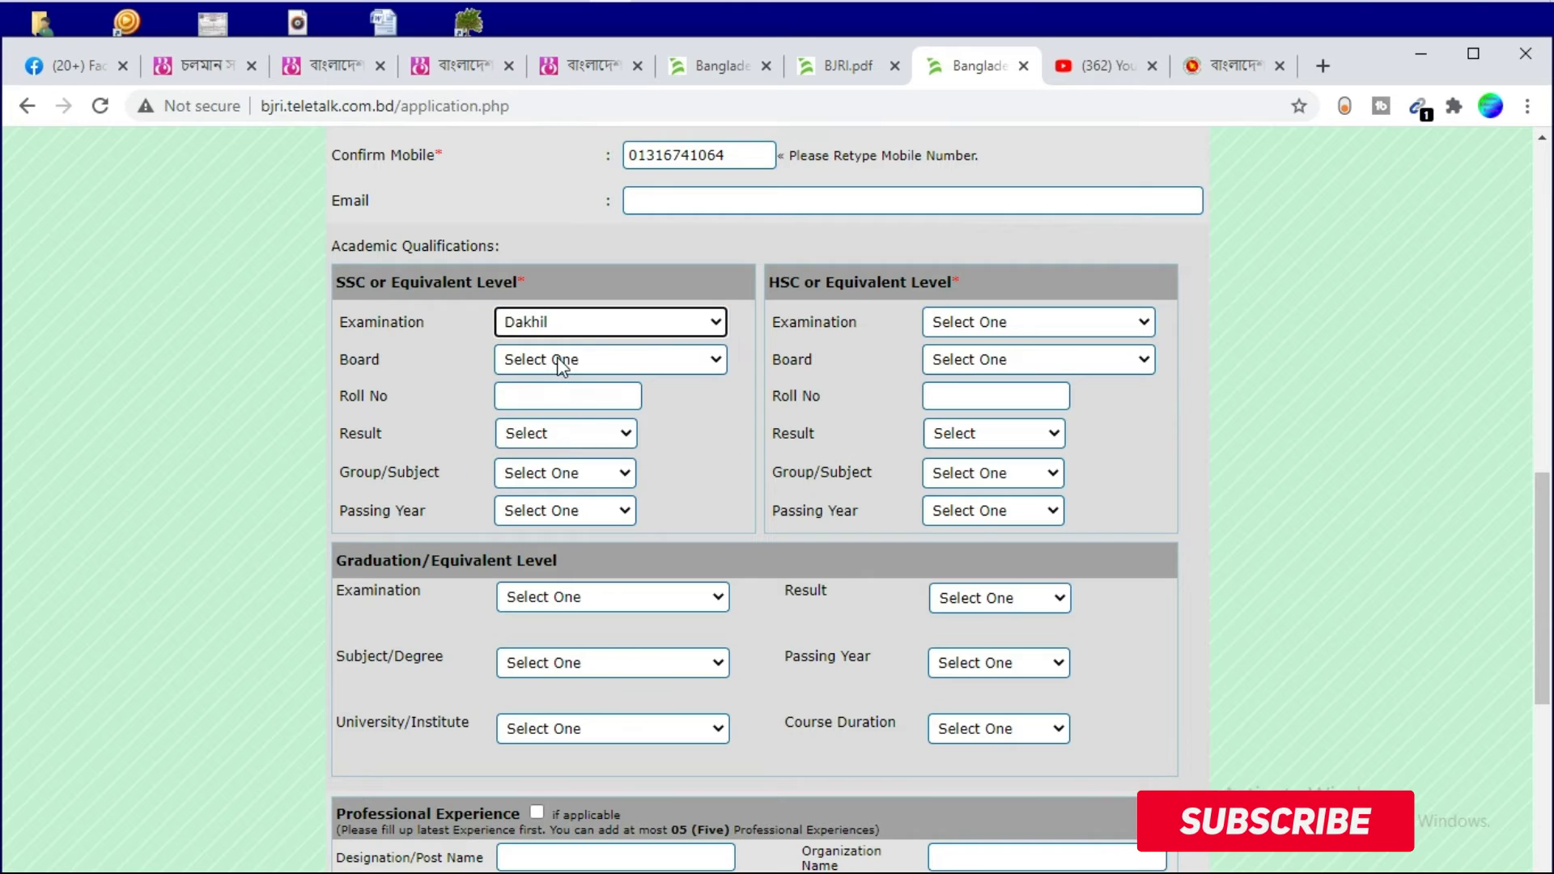
pyautogui.click(559, 362)
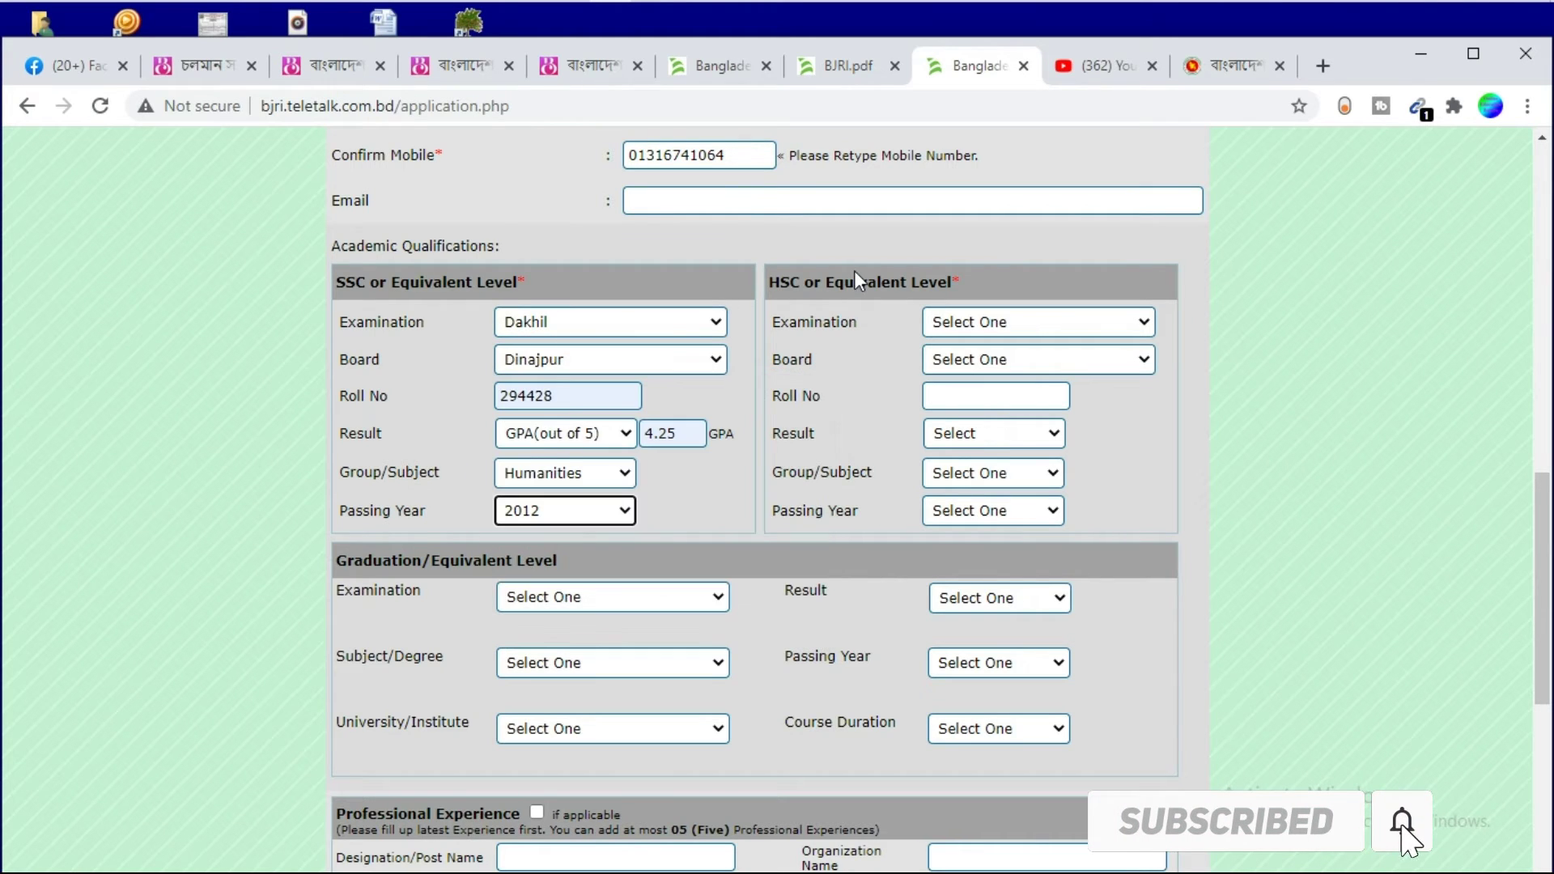
# Record HSC as H.S.C, Madrasah board, GPA 3.25, 2014
pyautogui.click(986, 323)
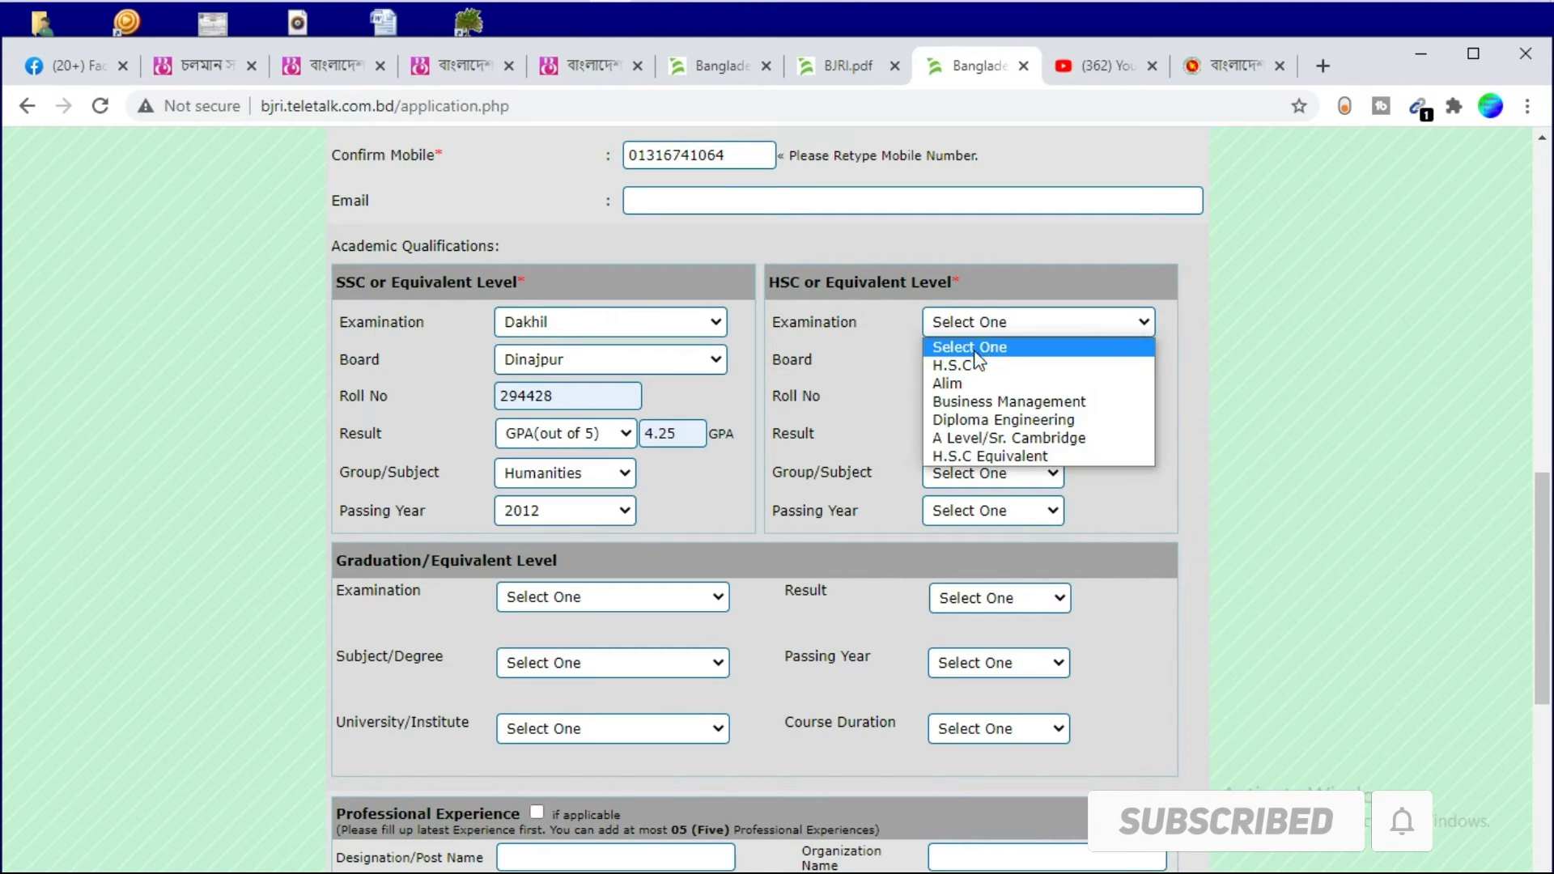
pyautogui.click(971, 365)
pyautogui.click(979, 358)
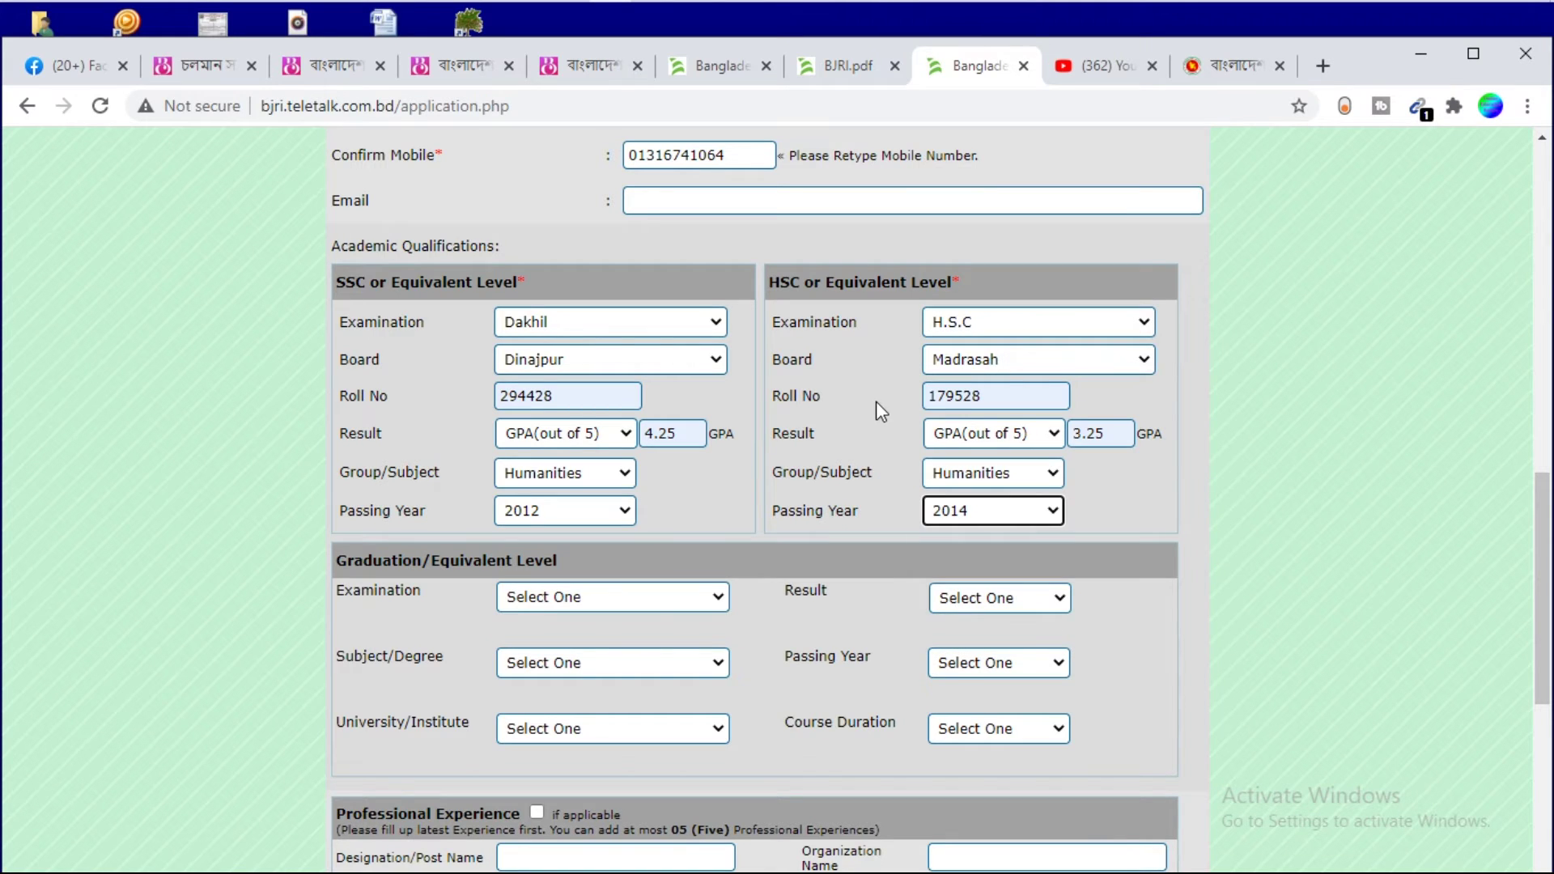
pyautogui.scroll(-5, 873, 402)
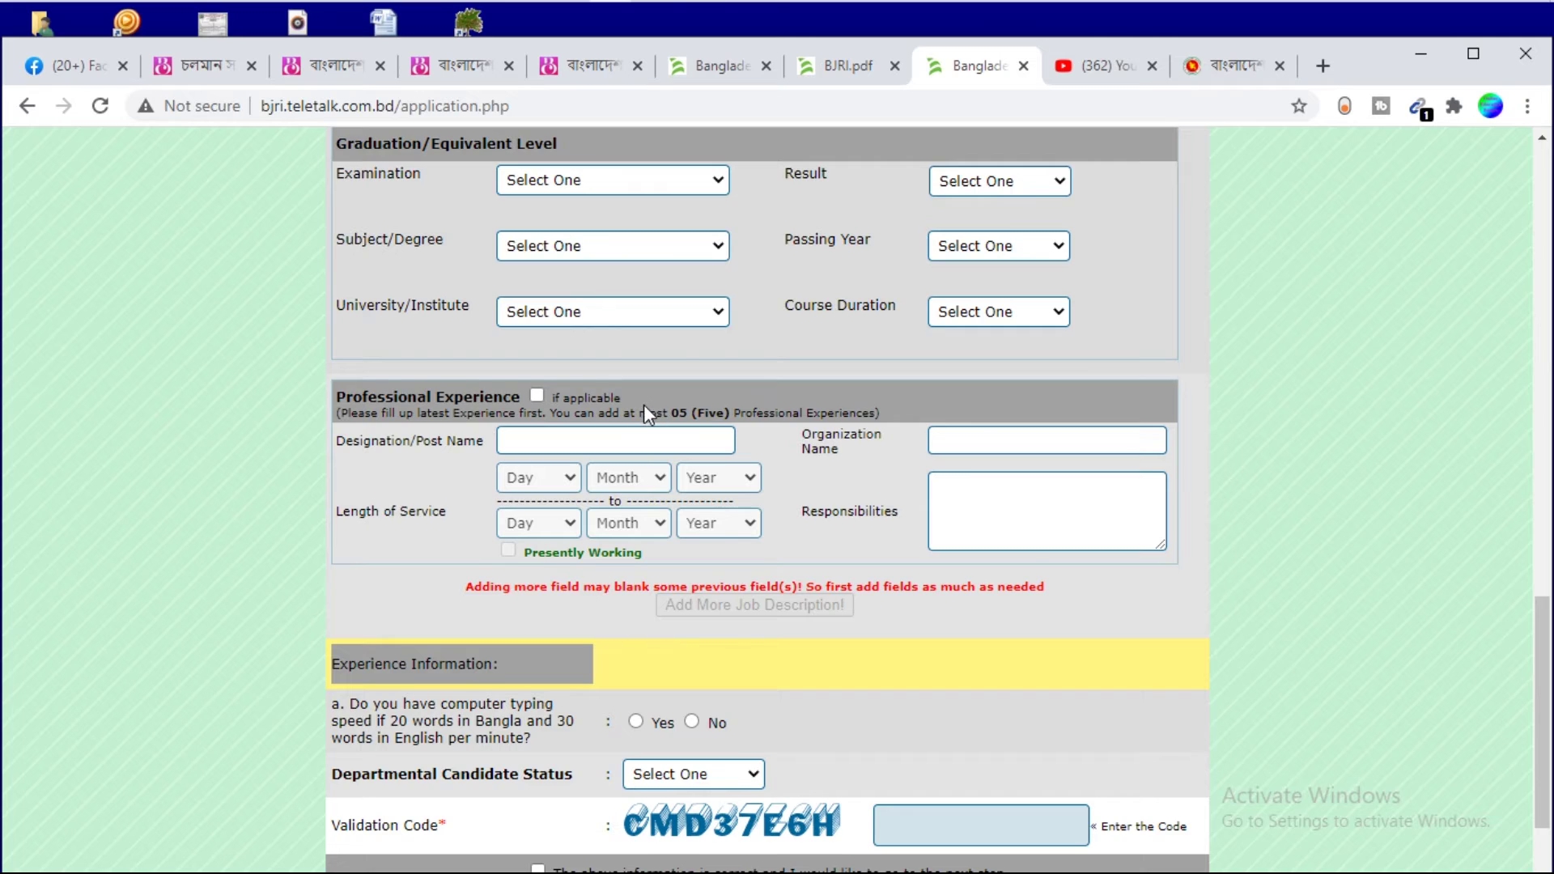
# Leave the departmental candidate status unselected
pyautogui.scroll(-3, 643, 405)
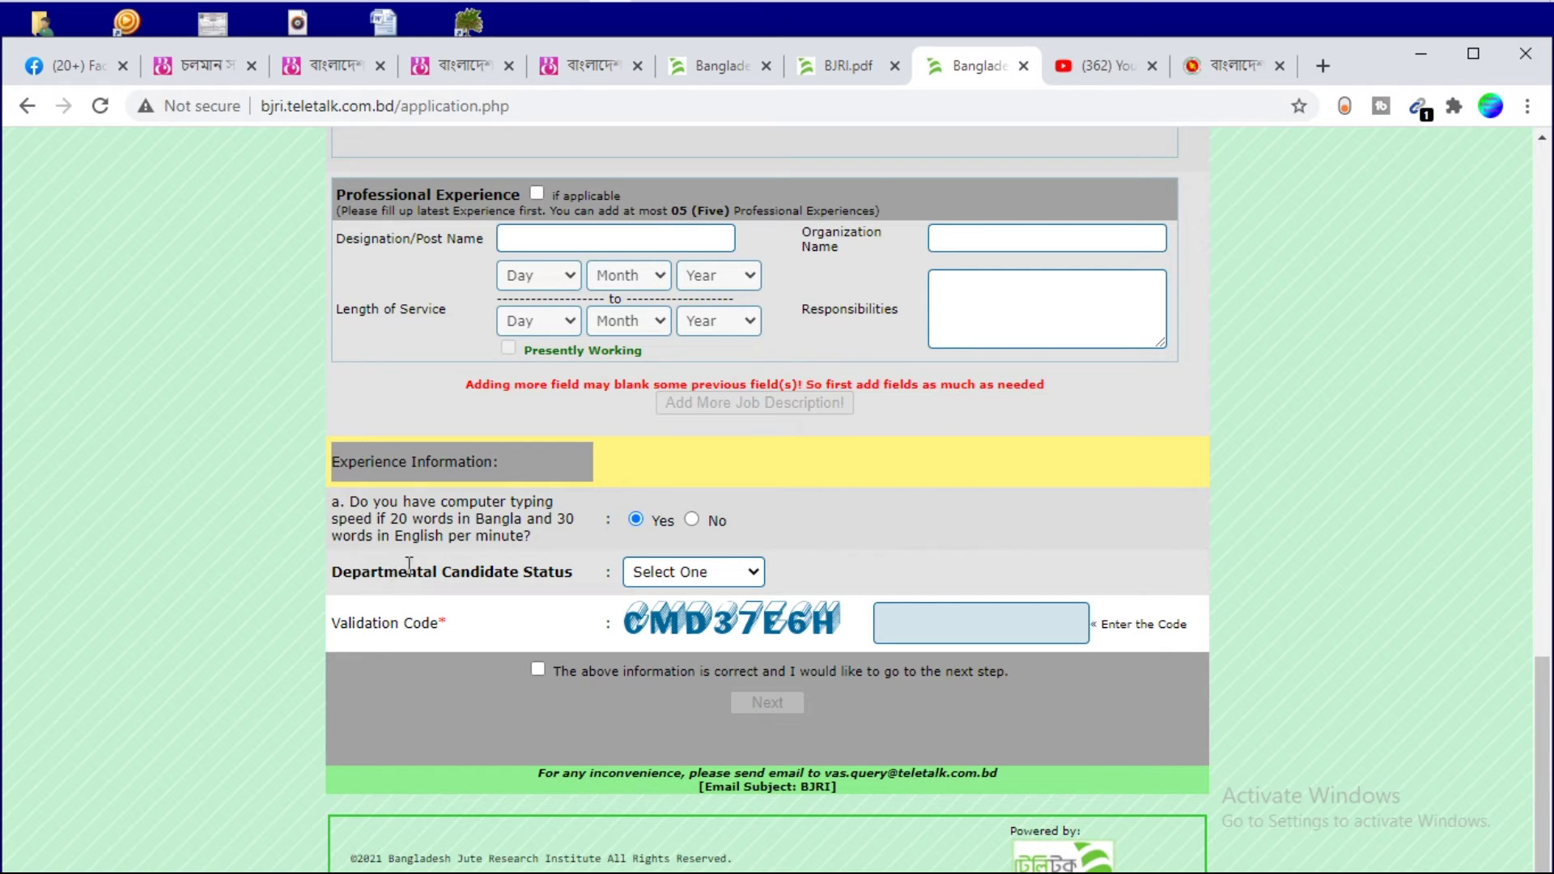
pyautogui.click(674, 572)
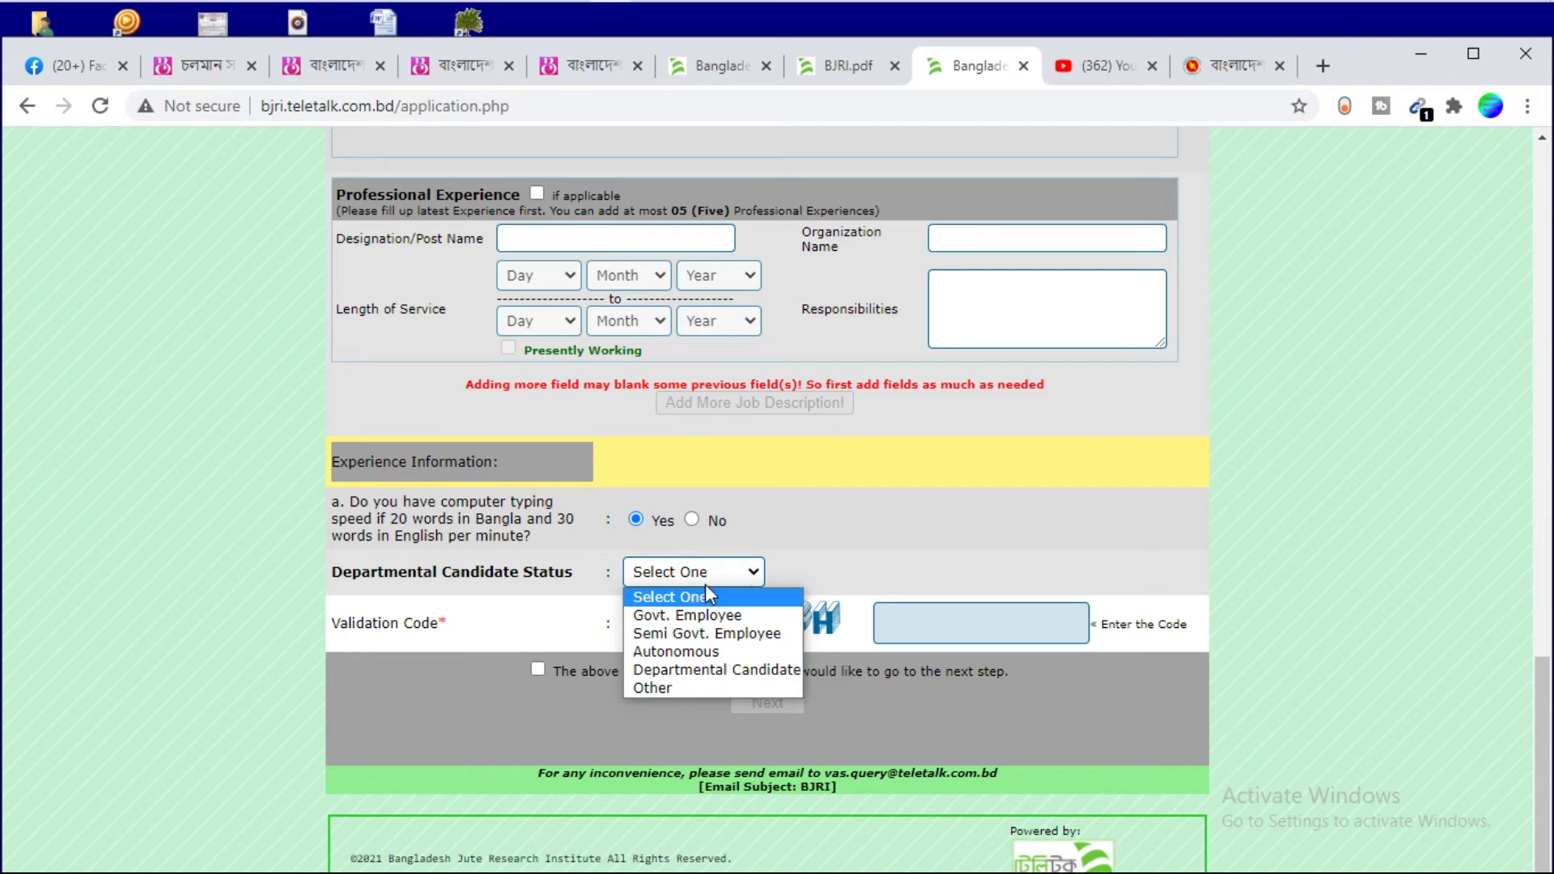
pyautogui.click(781, 547)
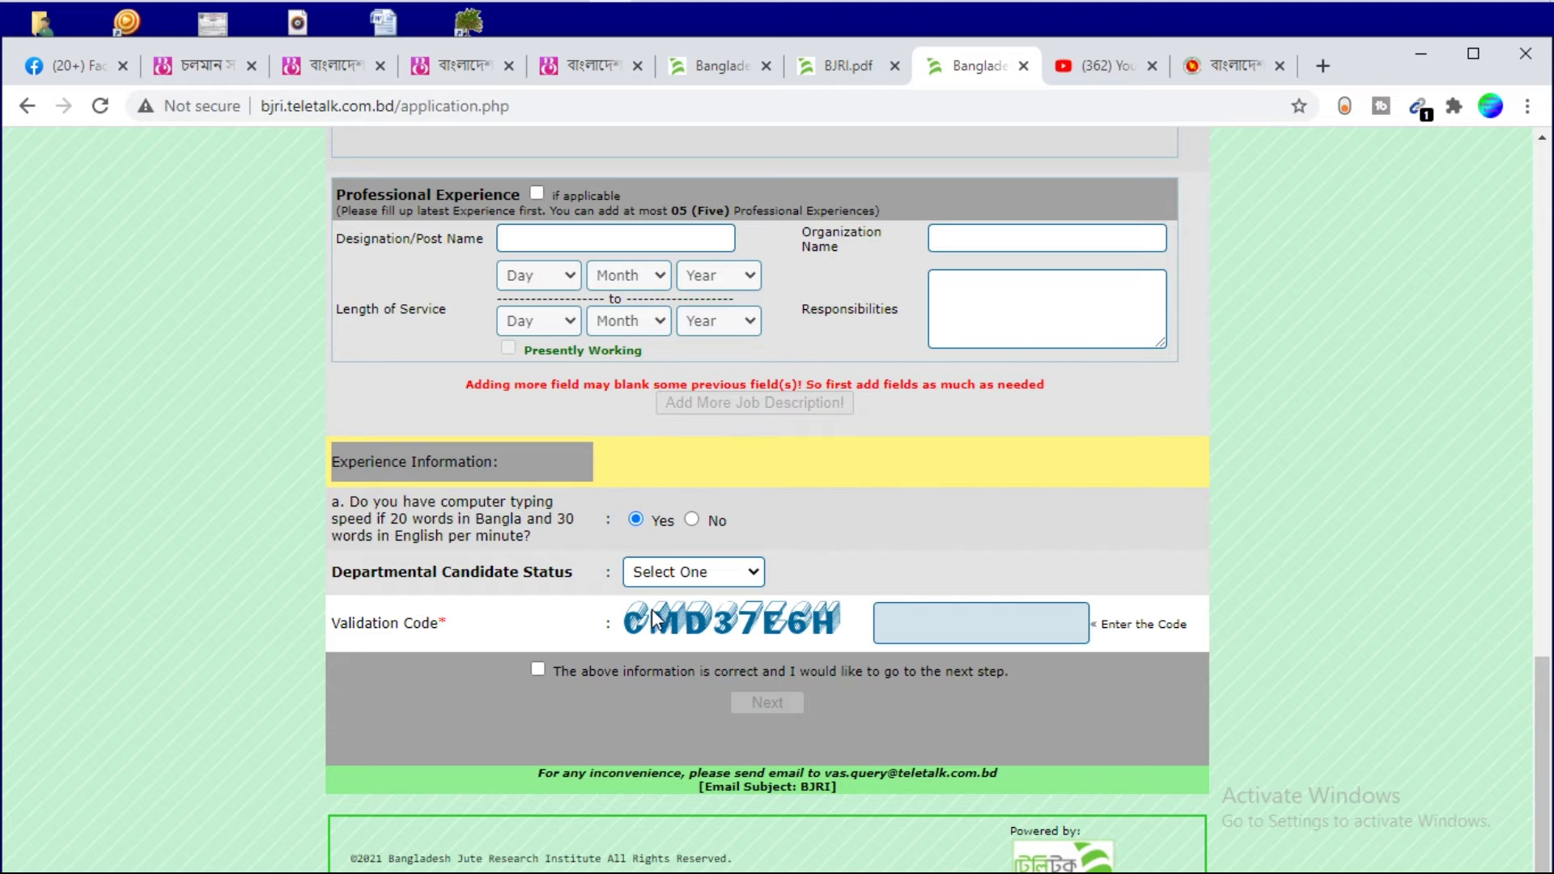
# Enter the validation code from the image, confirm the information is correct, and proceed to preview
pyautogui.moveTo(660, 622); pyautogui.dragTo(1035, 621)
pyautogui.hotkey('ctrl', 'a')
pyautogui.write('CMD37E6H')
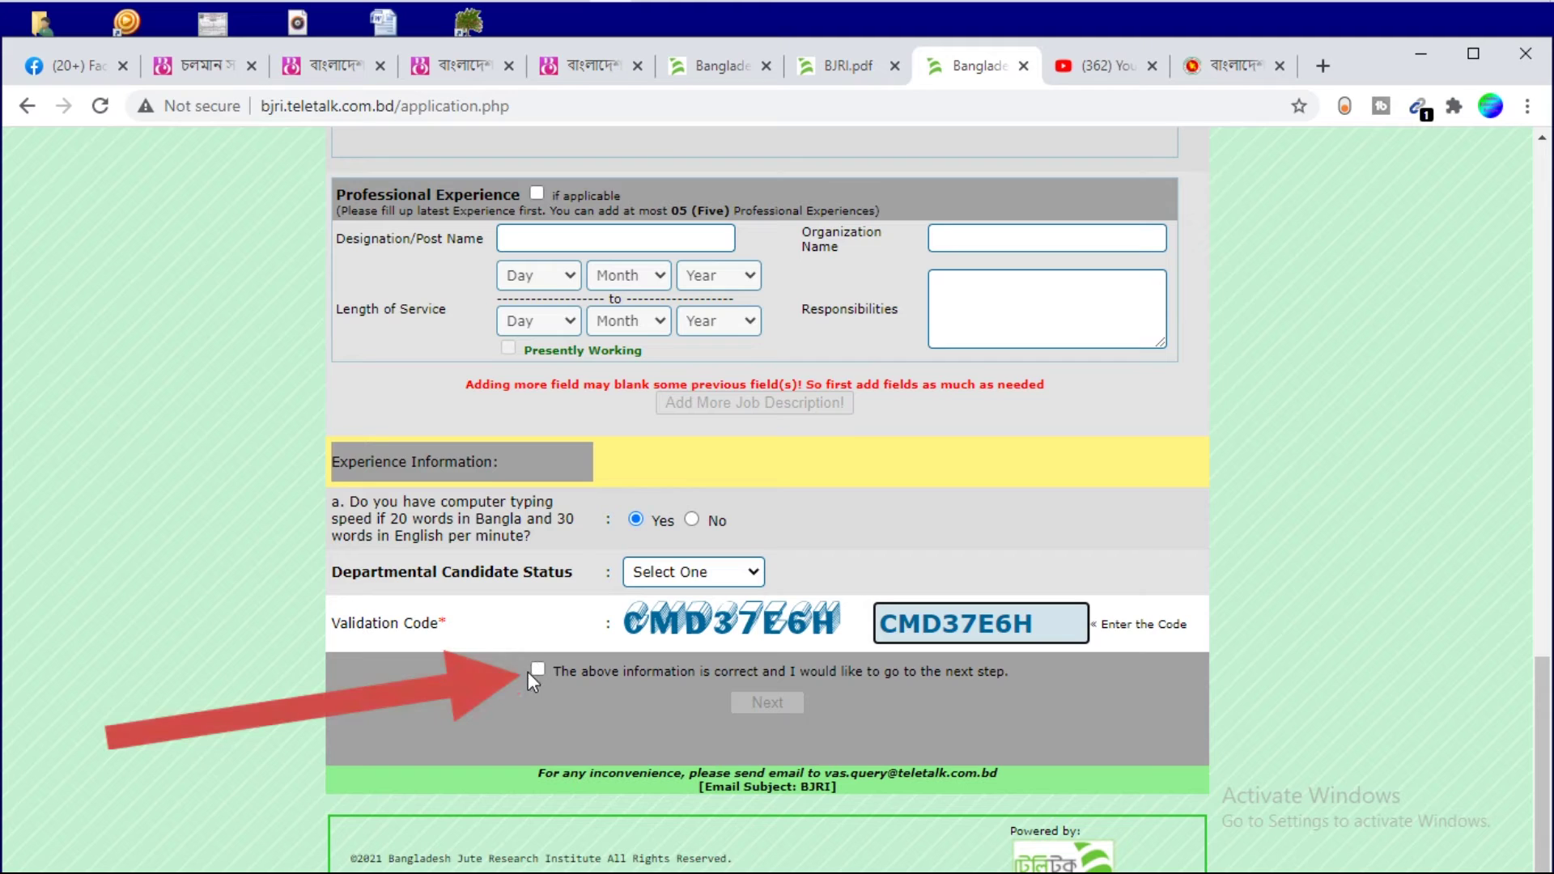
pyautogui.click(537, 669)
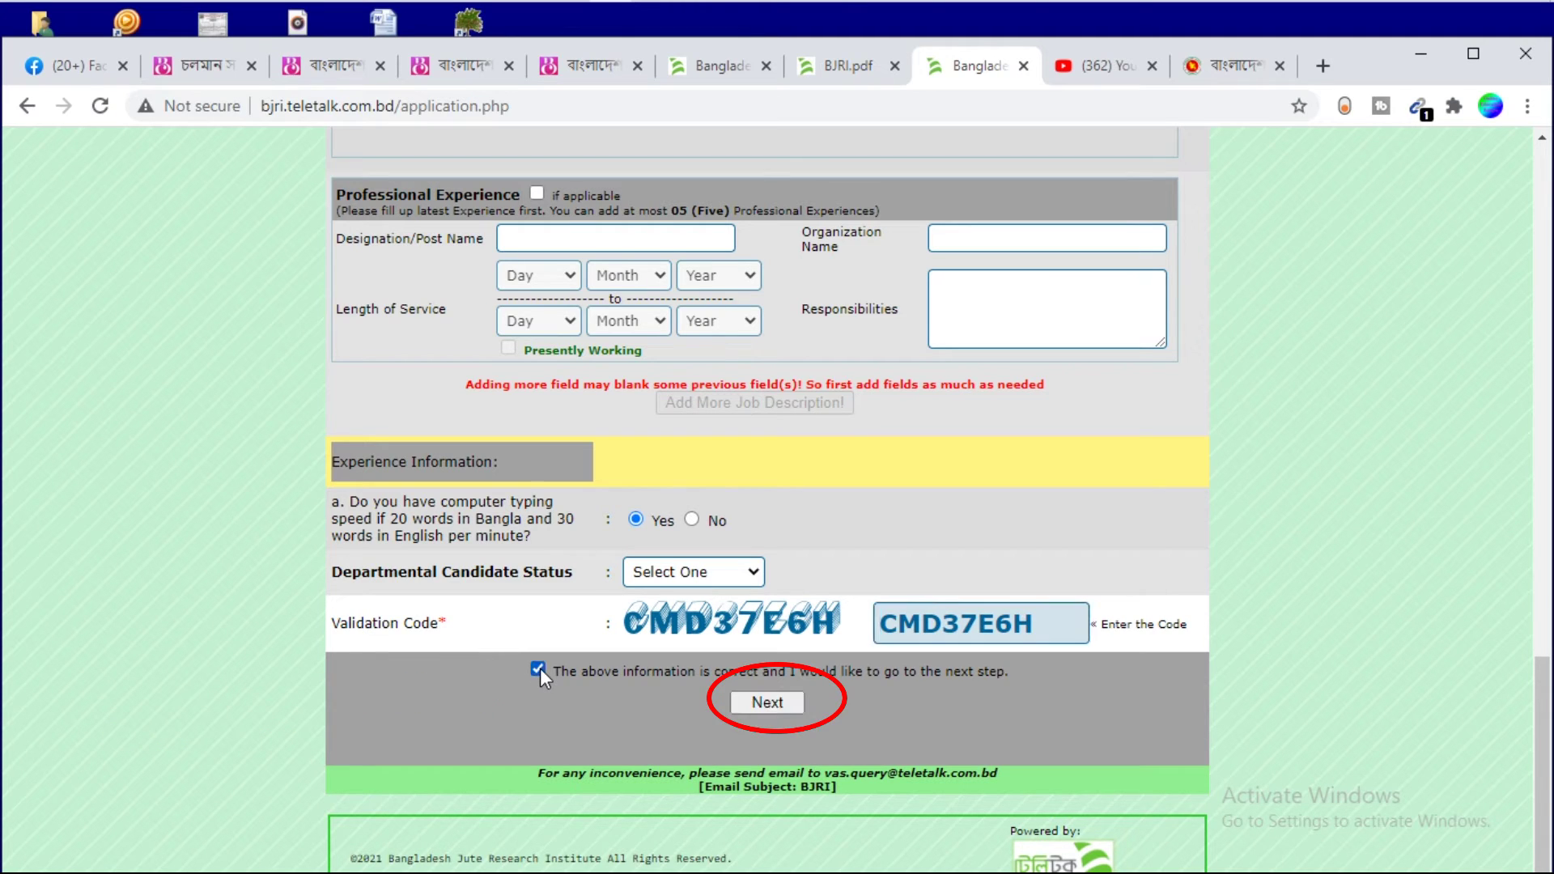
pyautogui.click(760, 702)
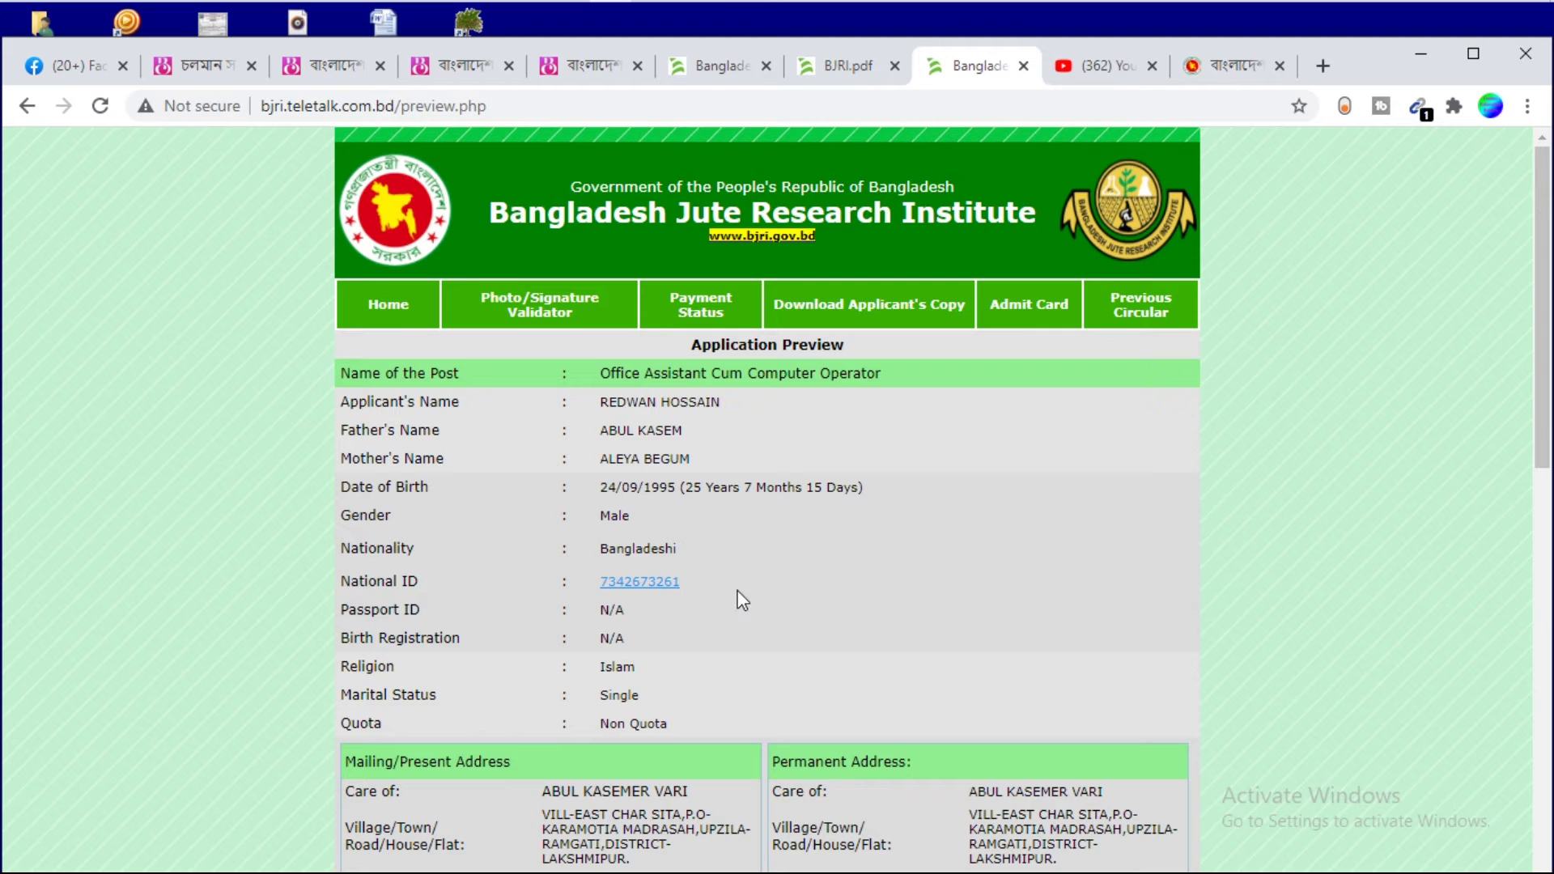
# Scroll through the Application Preview details down to the Photo & Signature upload section
pyautogui.scroll(-5, 736, 571)
pyautogui.scroll(5, 735, 570)
pyautogui.scroll(-6, 729, 544)
pyautogui.scroll(-6, 725, 543)
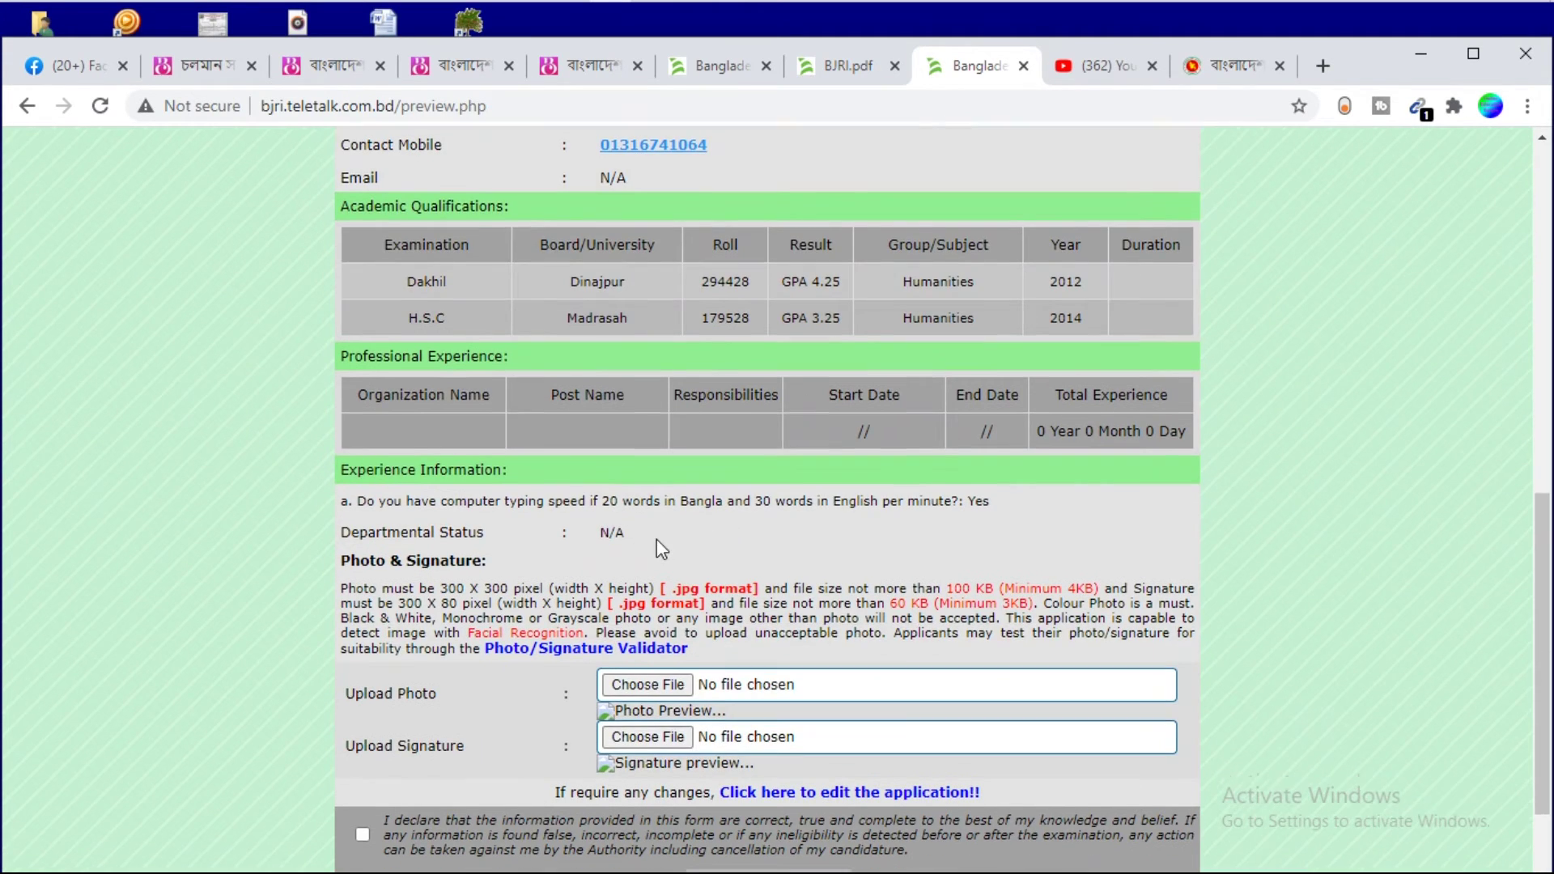
pyautogui.scroll(-2, 662, 549)
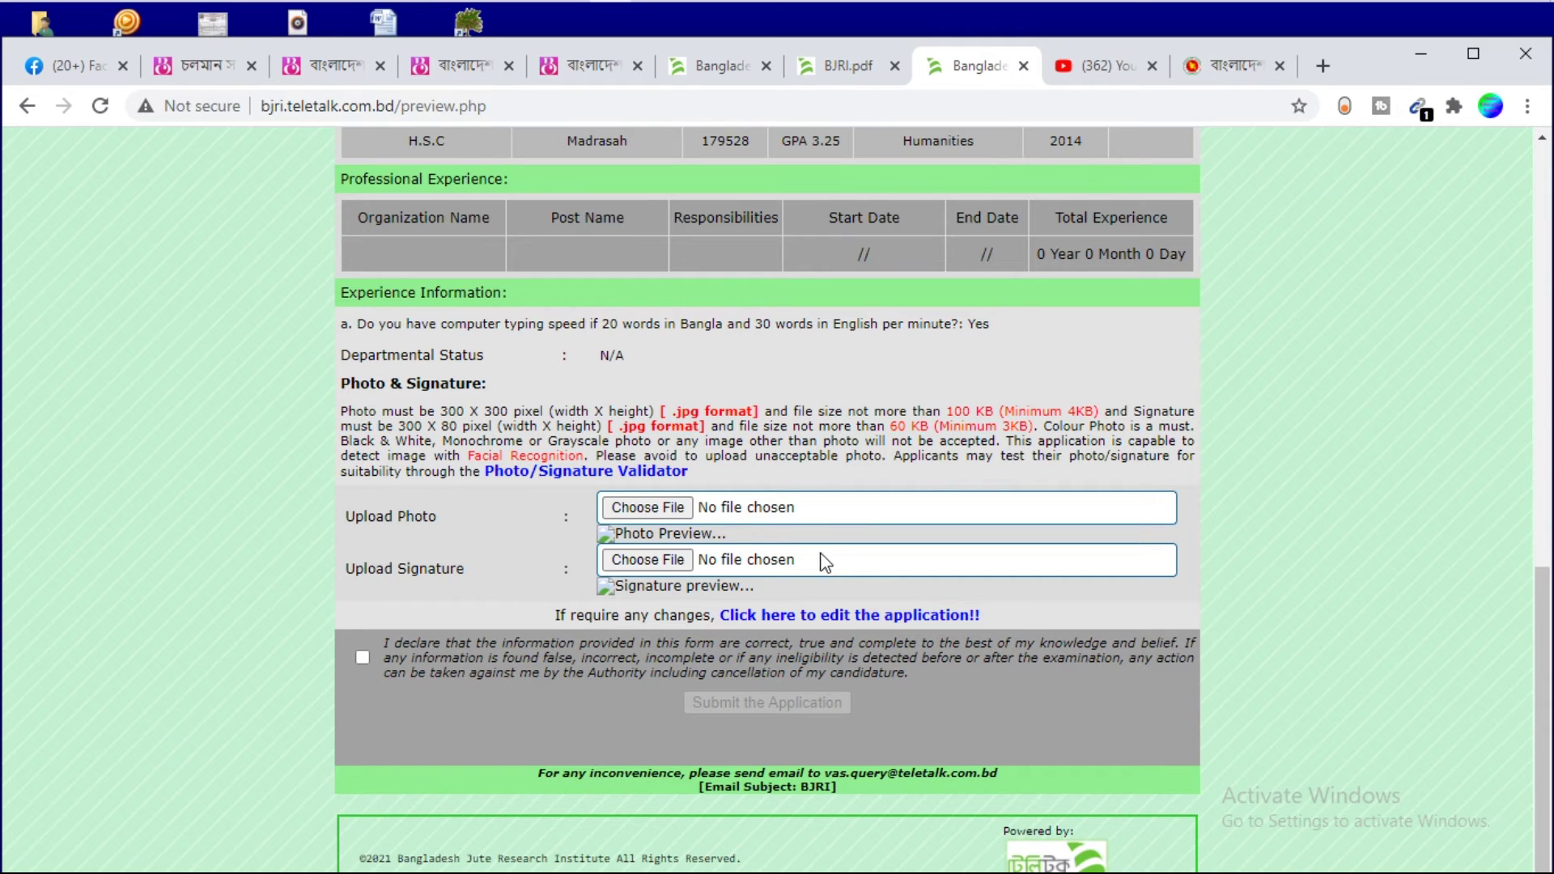
pyautogui.scroll(5, 817, 559)
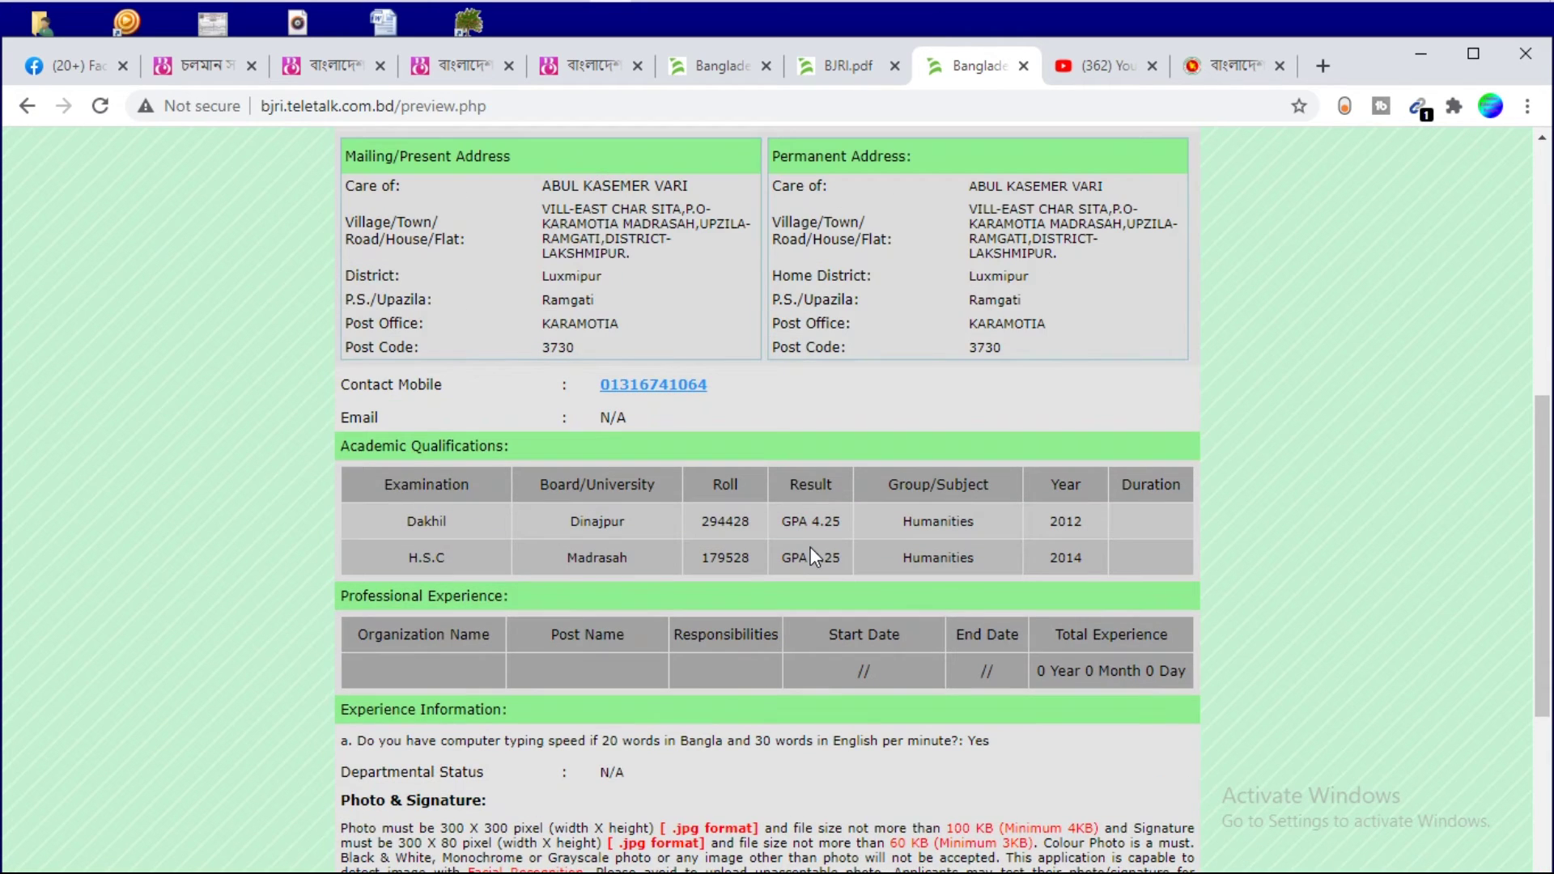
pyautogui.scroll(-5, 809, 548)
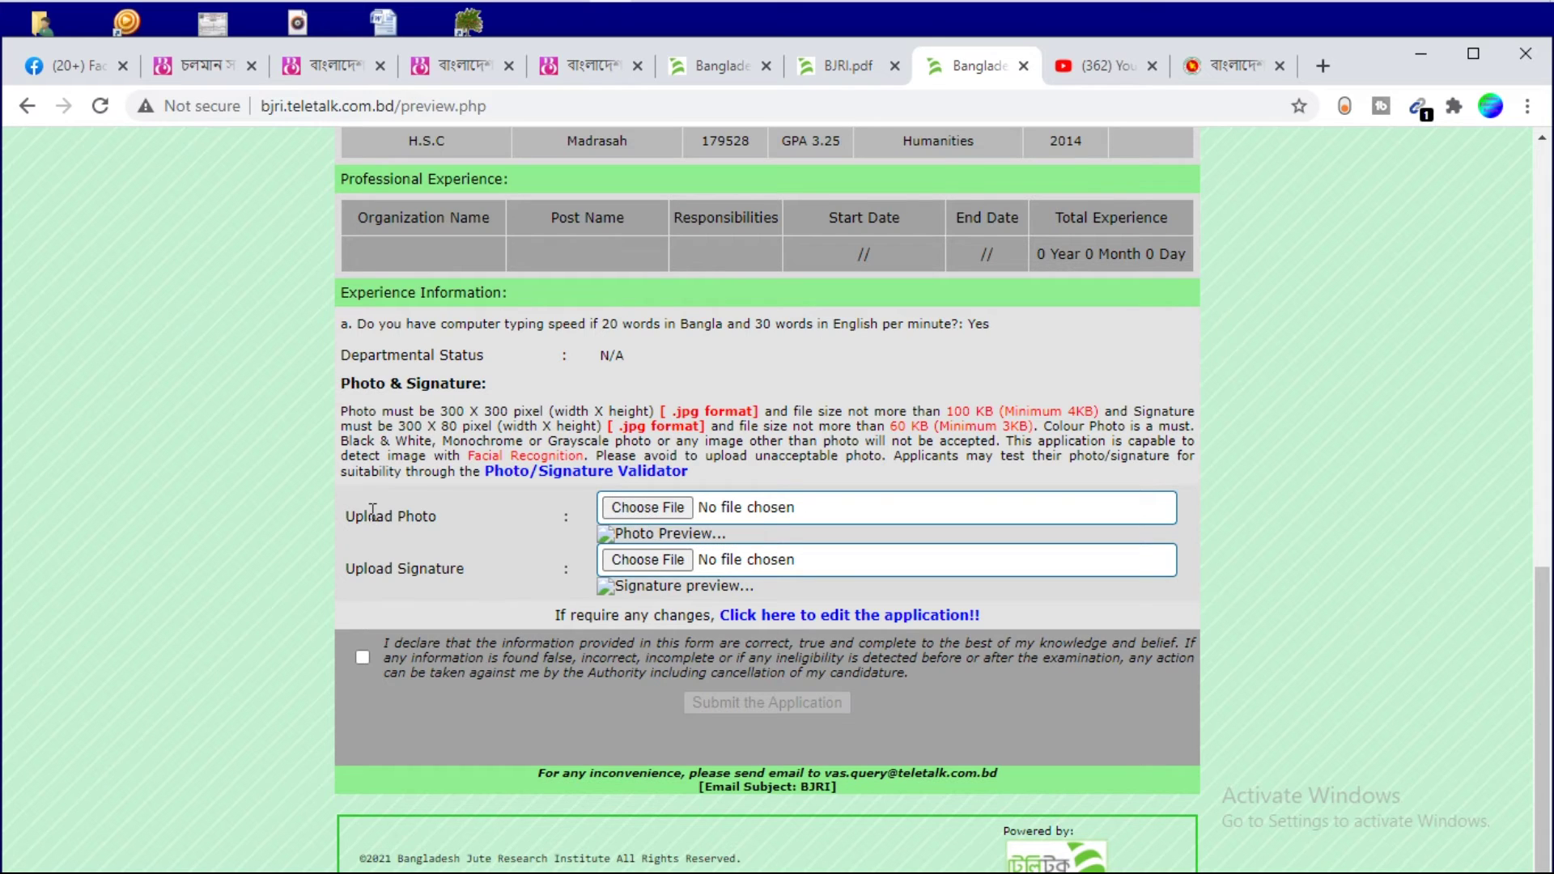
# Attach the applicant's photo and signature JPG files from the Individual Information folder
pyautogui.click(646, 508)
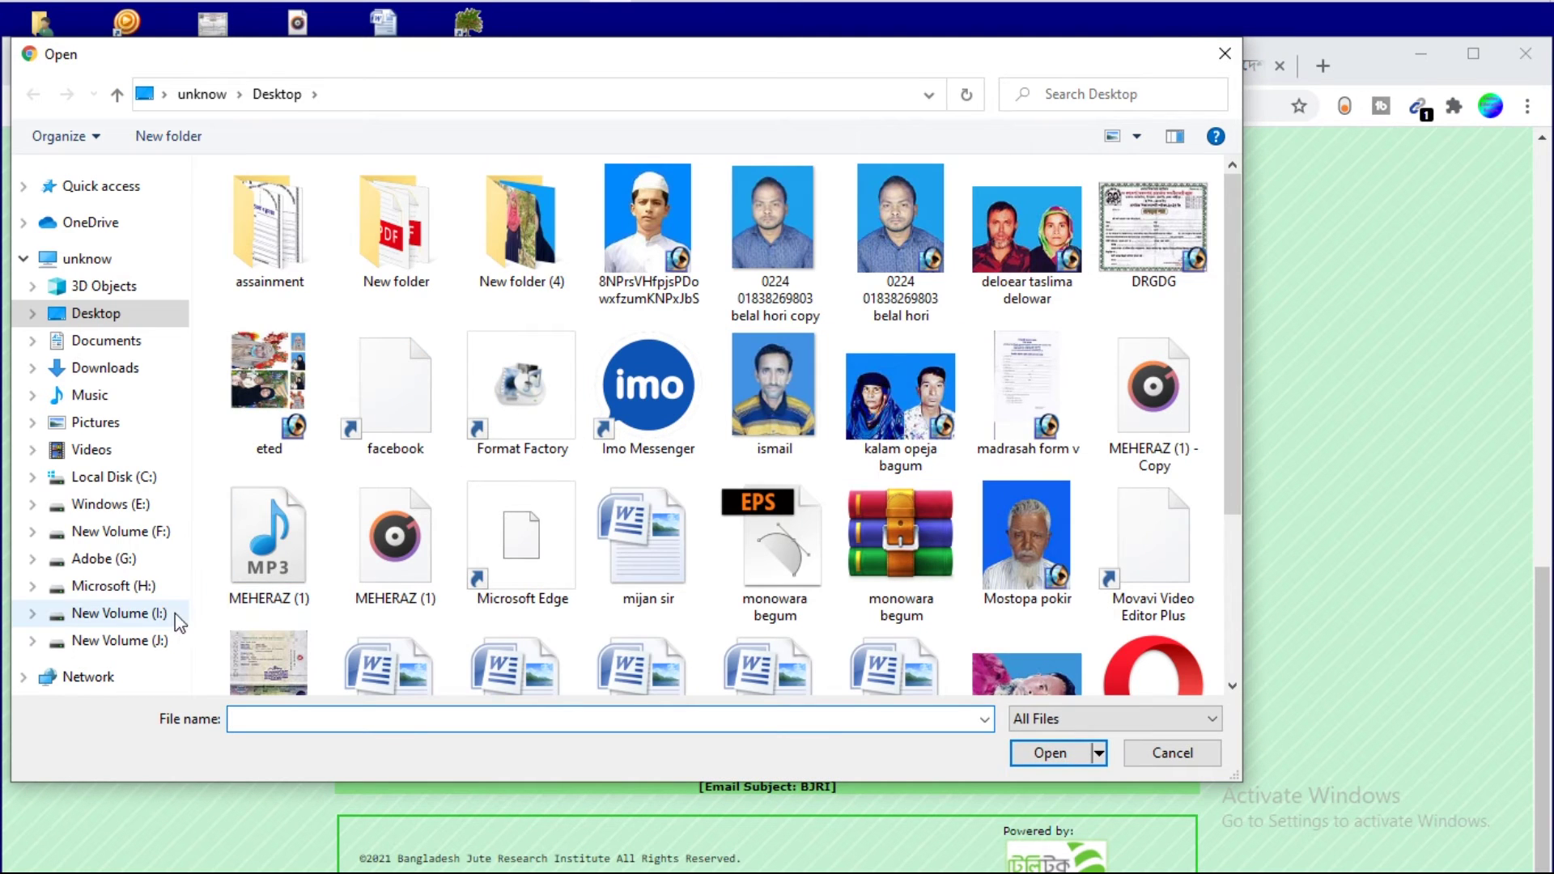
pyautogui.click(154, 615)
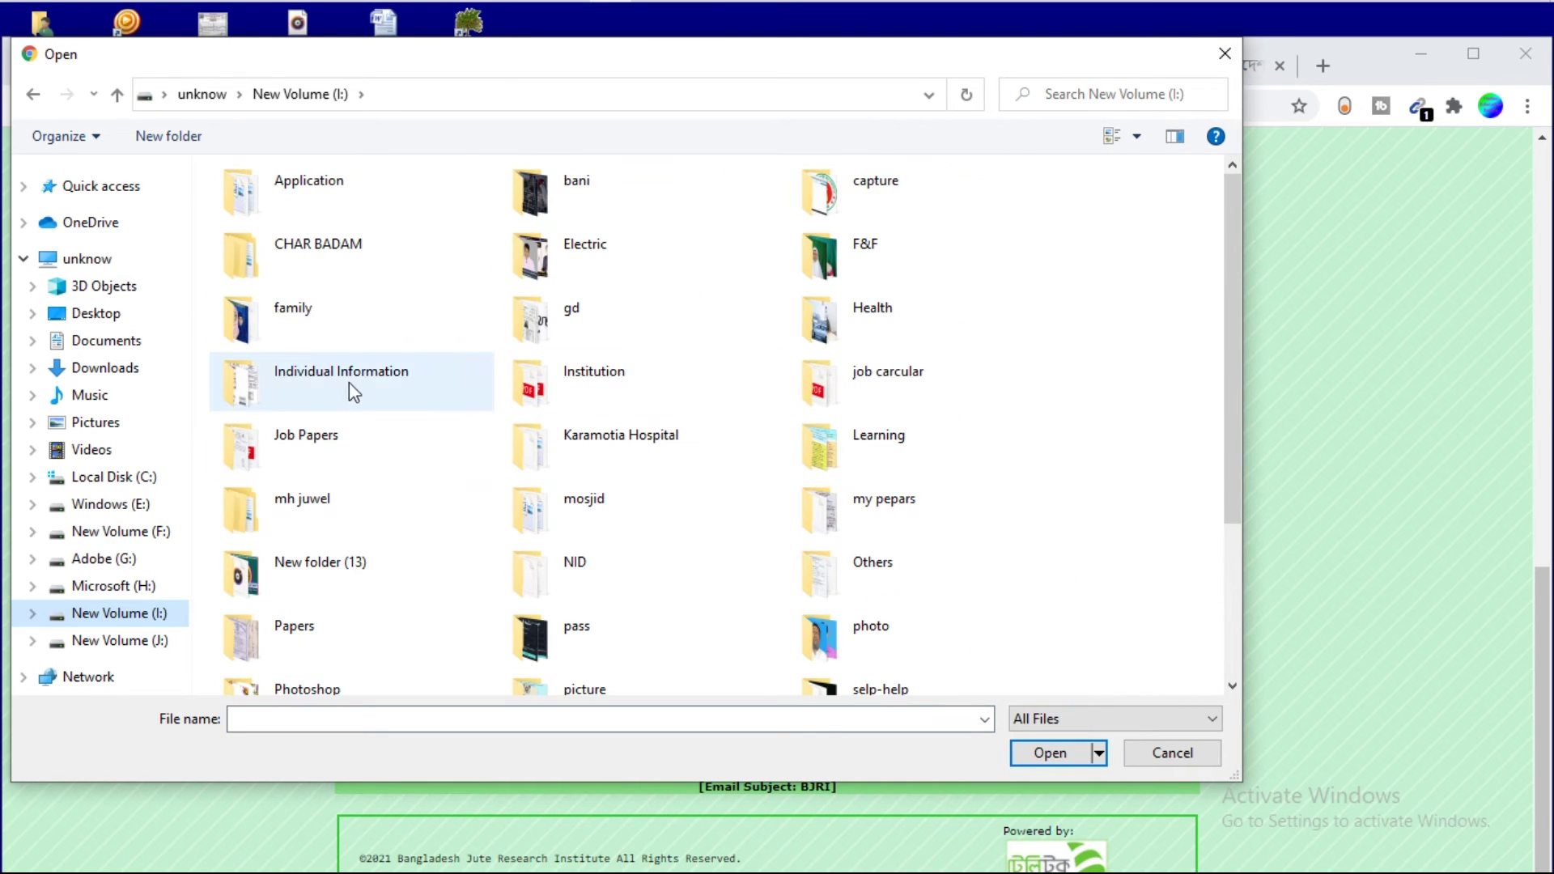
pyautogui.click(348, 385)
pyautogui.click(348, 385)
pyautogui.click(648, 632)
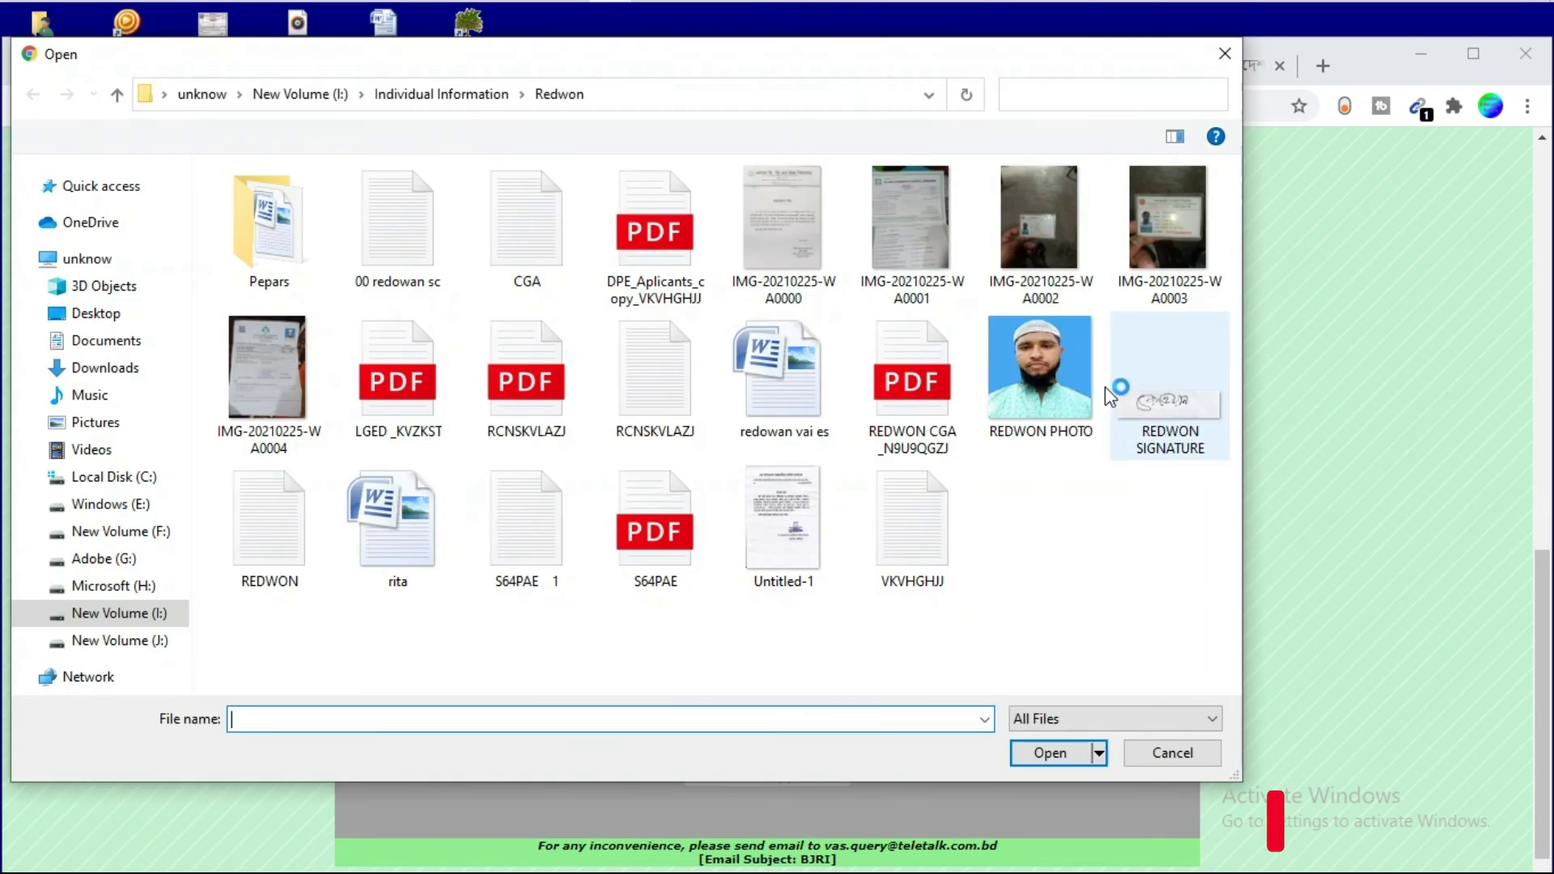
pyautogui.doubleClick(1165, 404)
# Accept the declaration and submit the application
pyautogui.scroll(-1, 631, 647)
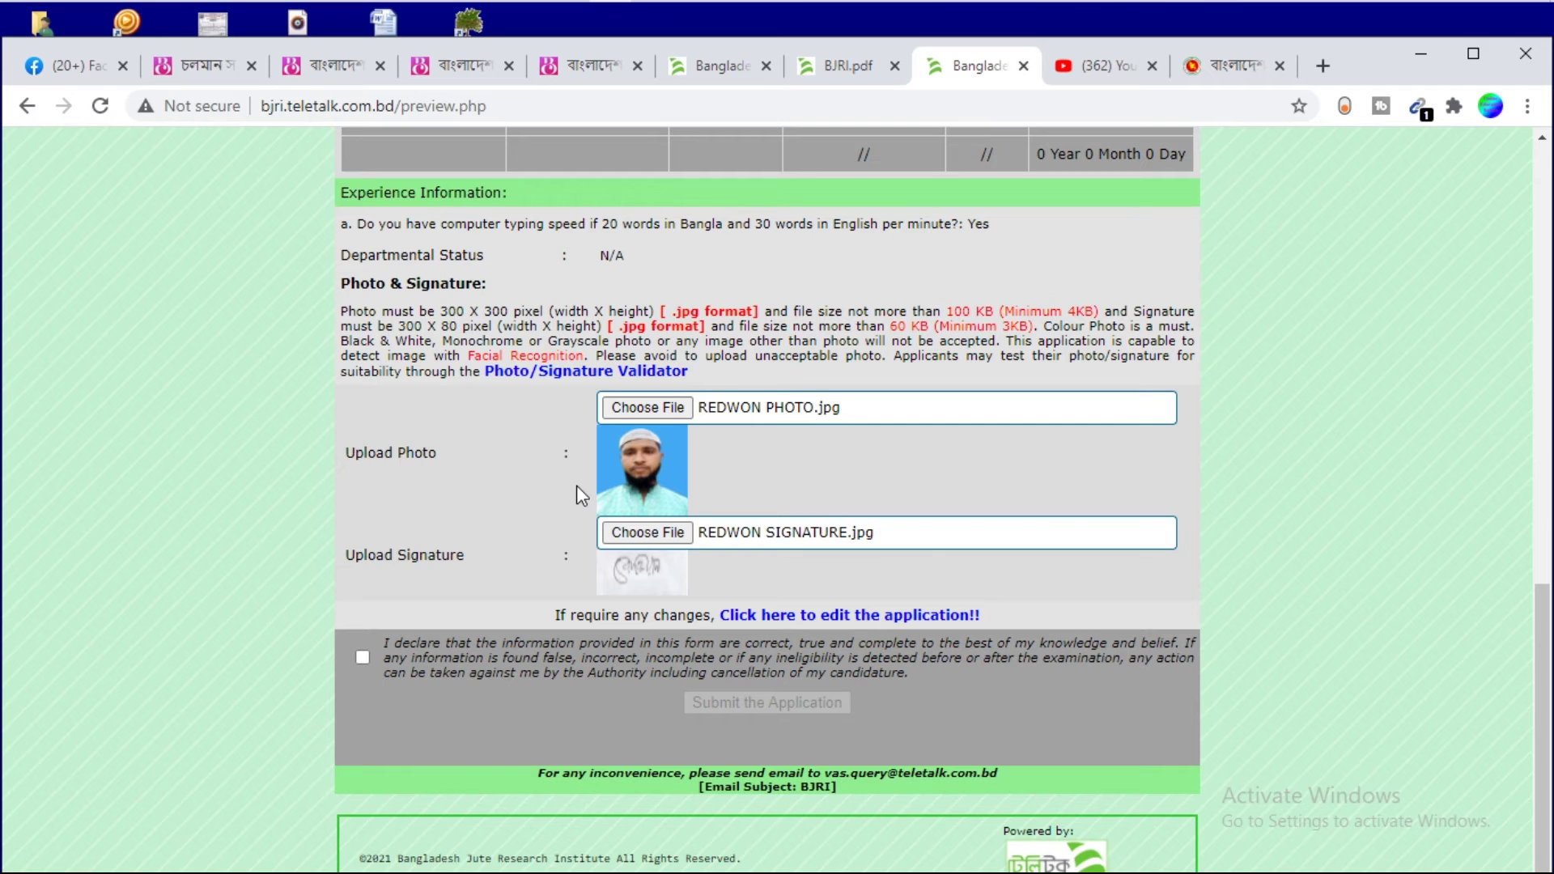
pyautogui.click(362, 657)
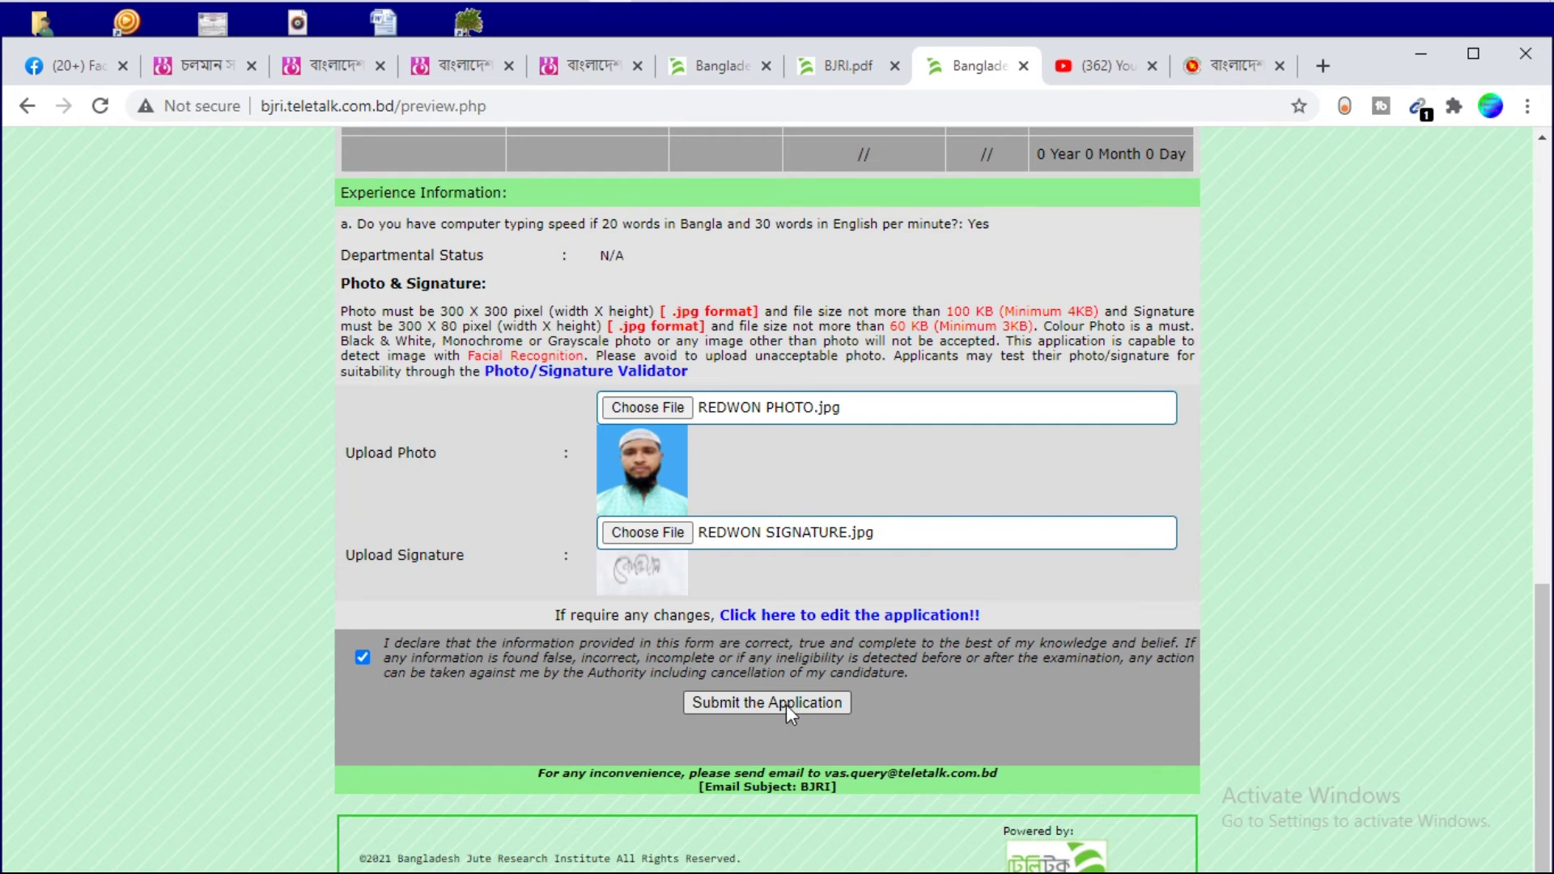
pyautogui.click(725, 702)
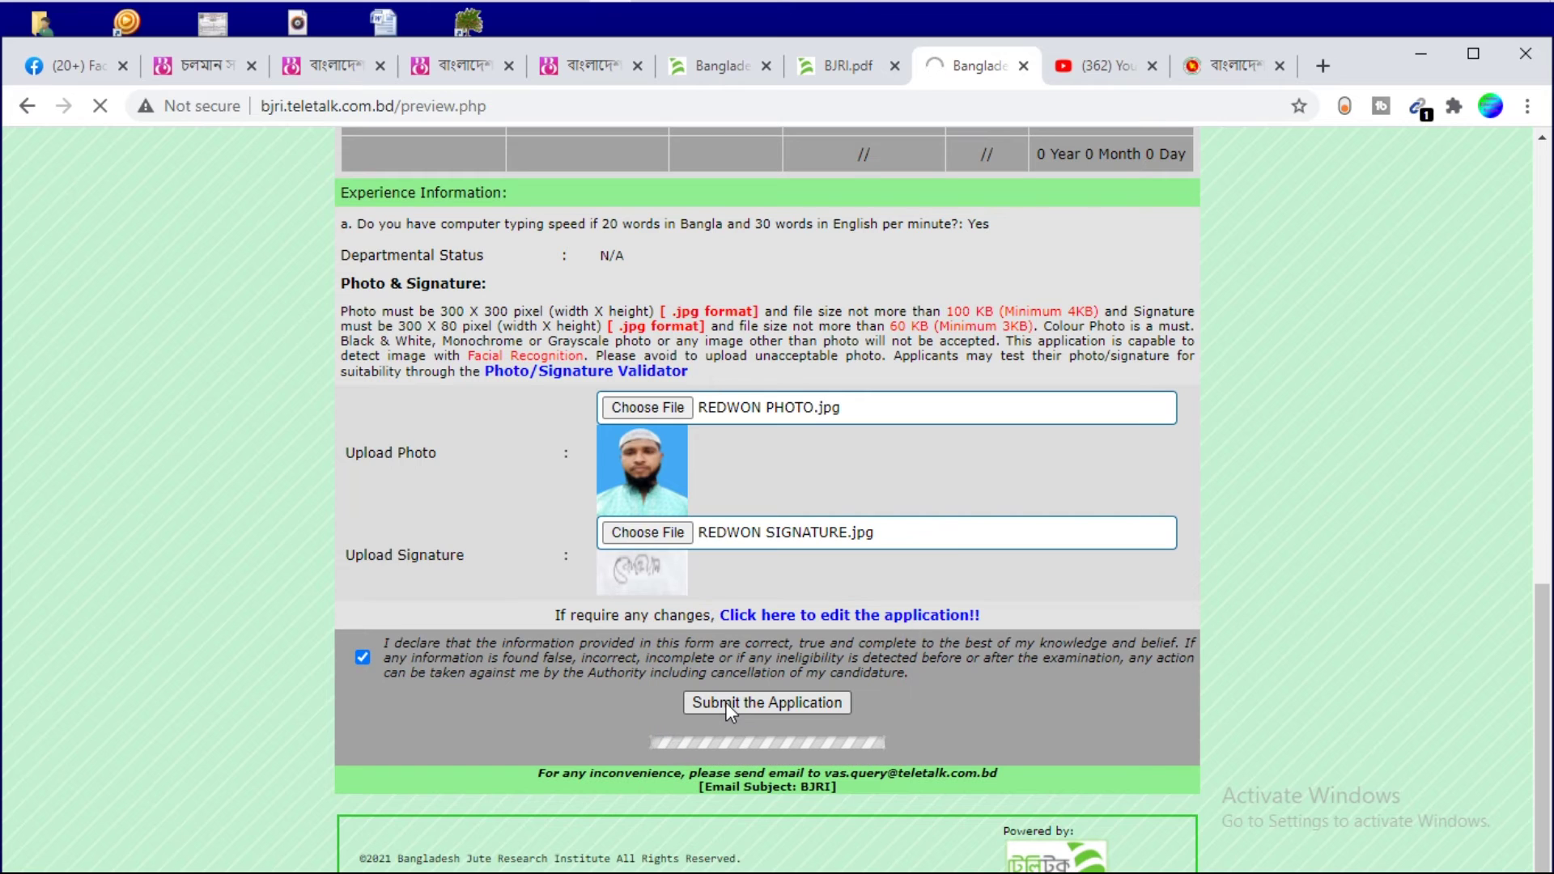